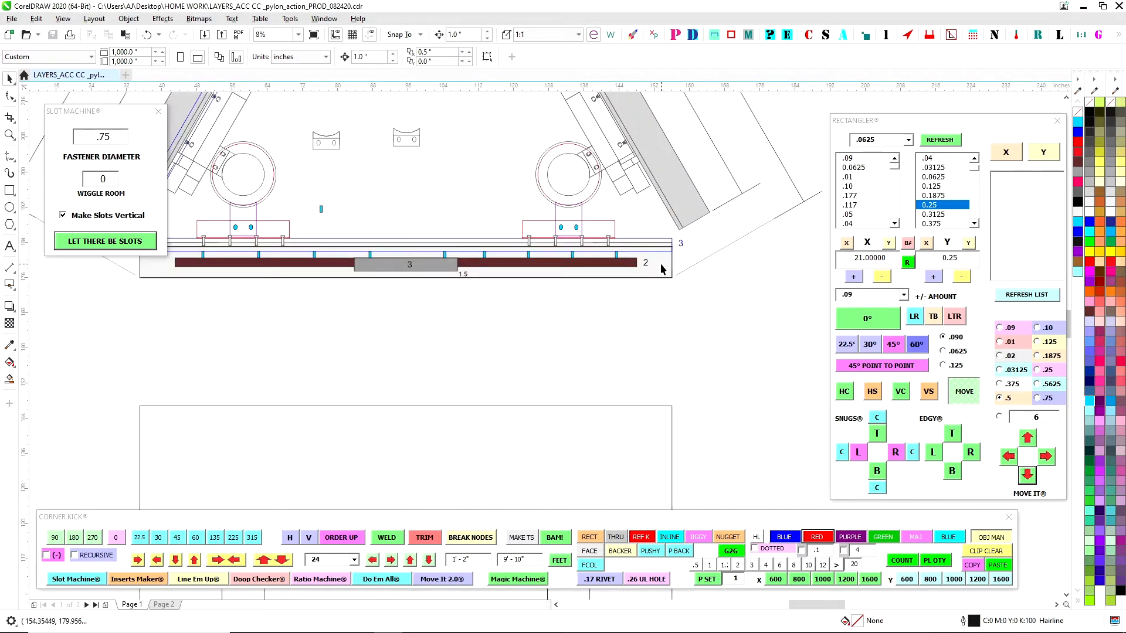
# - Inspect the blue horizontal sign panel in the triangular plan view, checking both ends and the gap at the angled panel's corner
pyautogui.scroll(2, 668, 243)
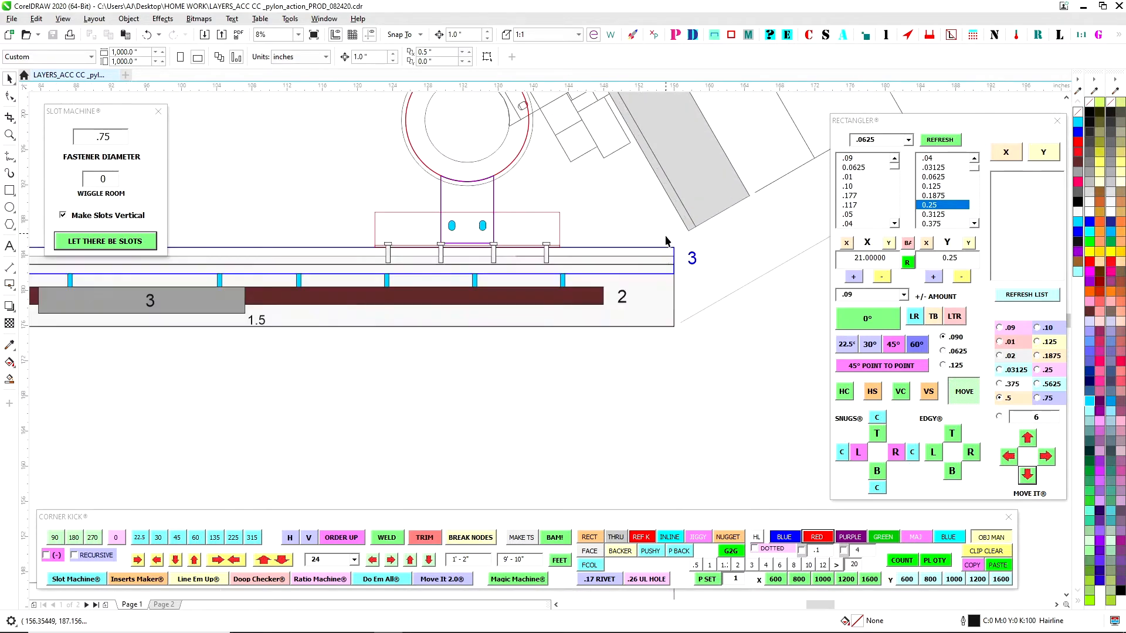
pyautogui.click(661, 248)
pyautogui.scroll(2, 699, 244)
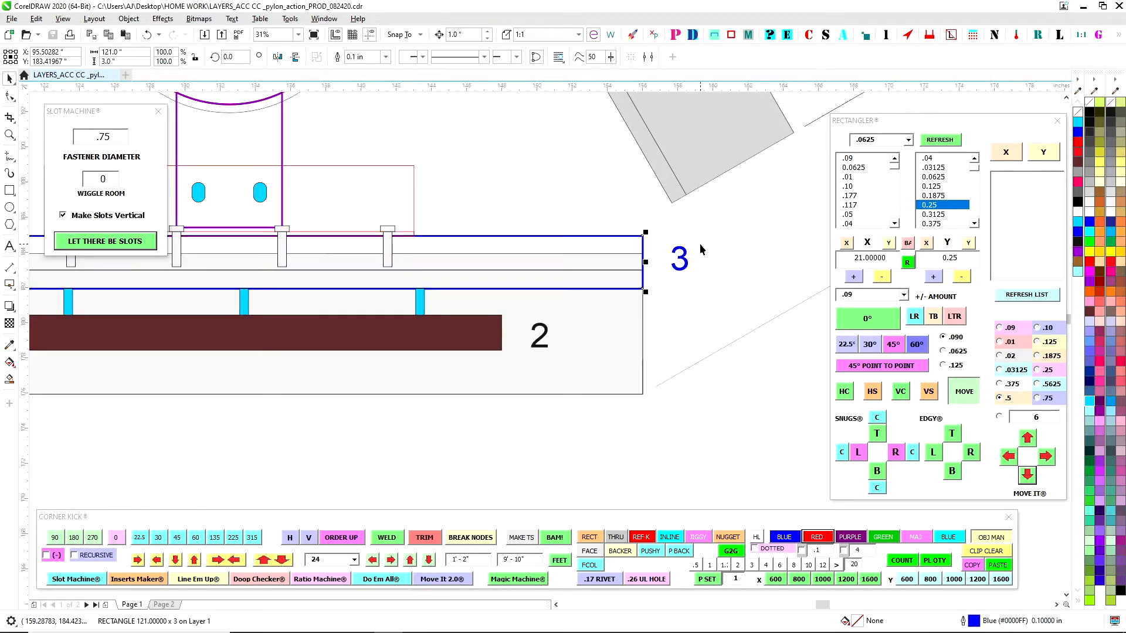
pyautogui.scroll(-4, 688, 273)
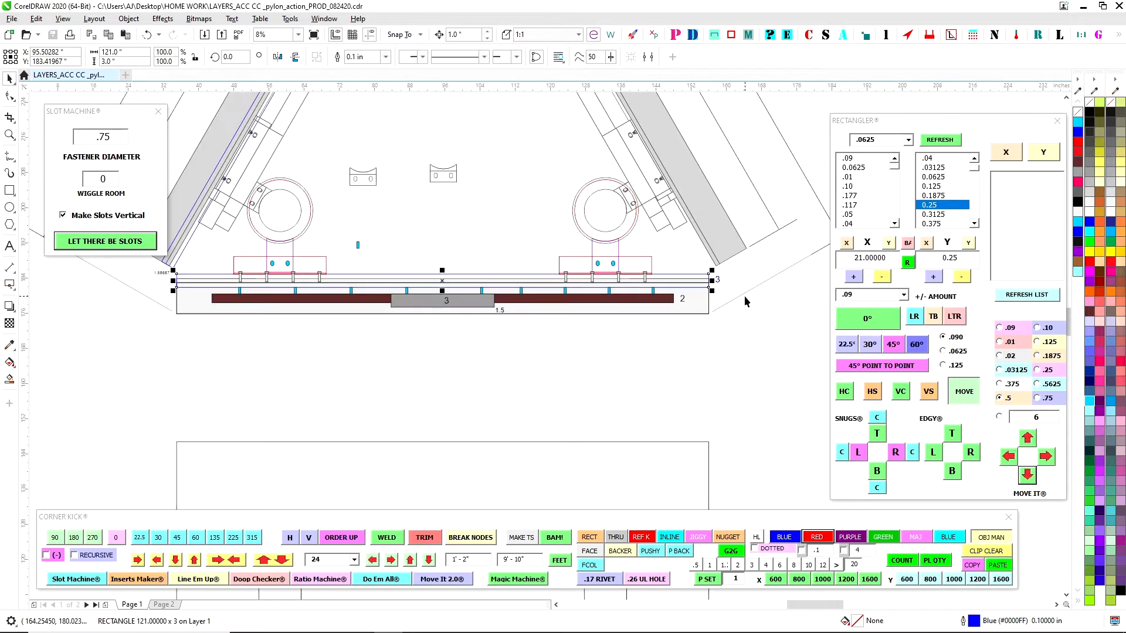
pyautogui.scroll(4, 234, 271)
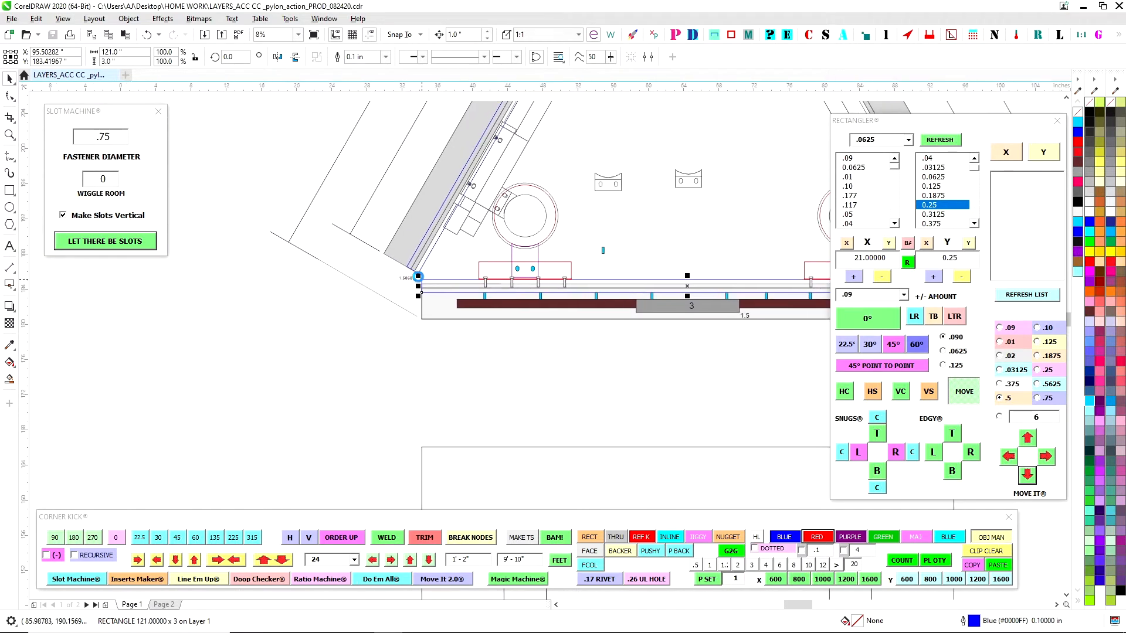
pyautogui.click(454, 289)
pyautogui.click(454, 286)
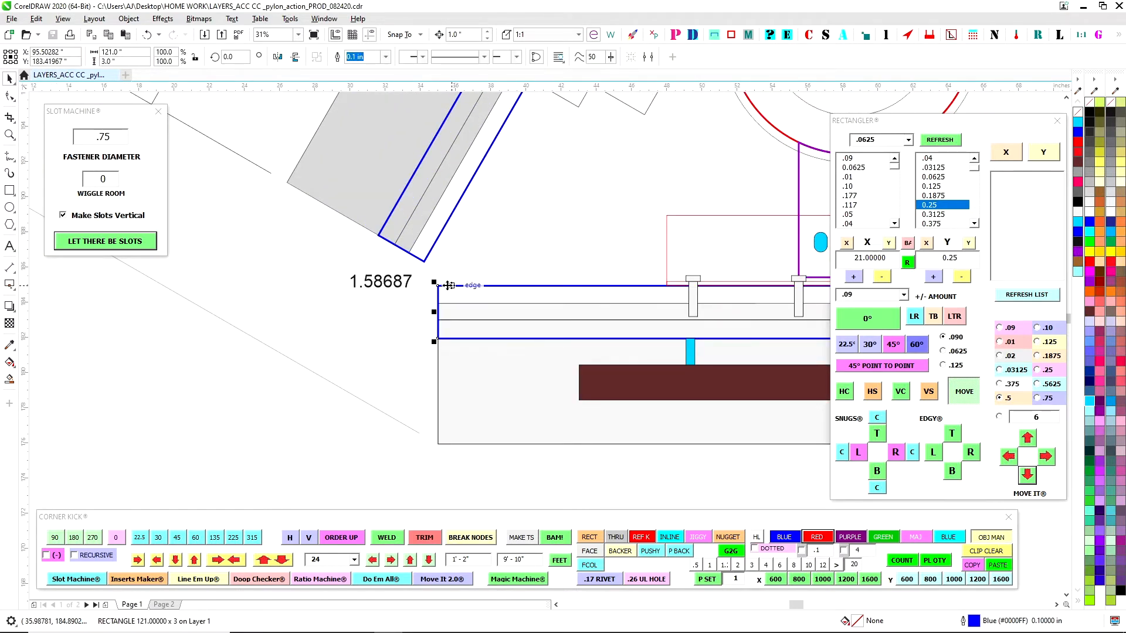
pyautogui.click(411, 301)
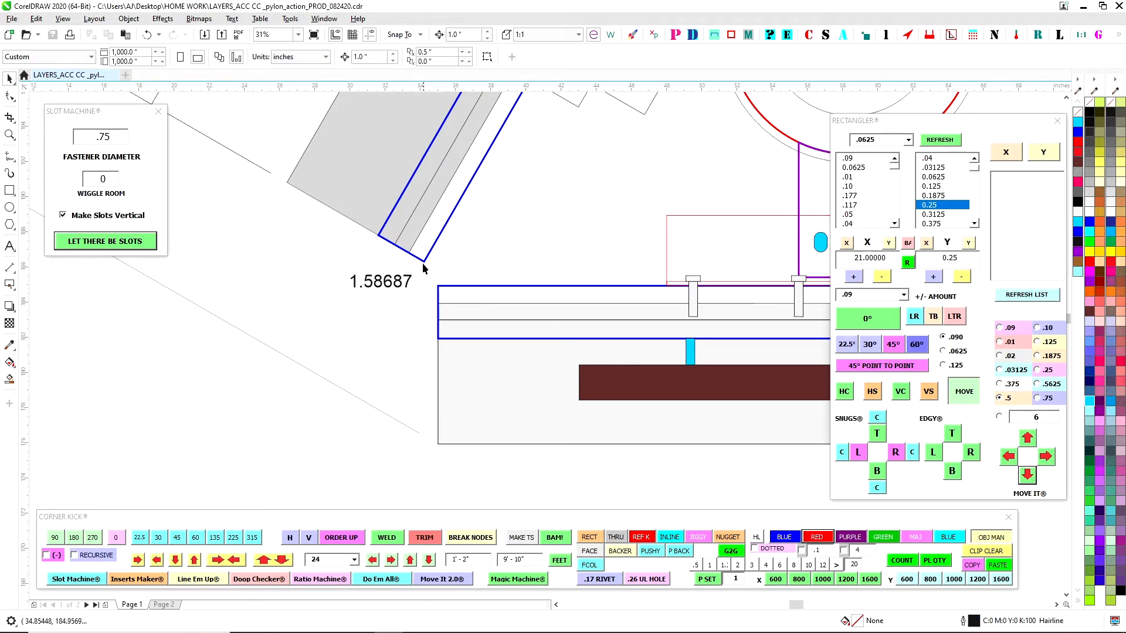
pyautogui.moveTo(413, 324); pyautogui.dragTo(245, 331)
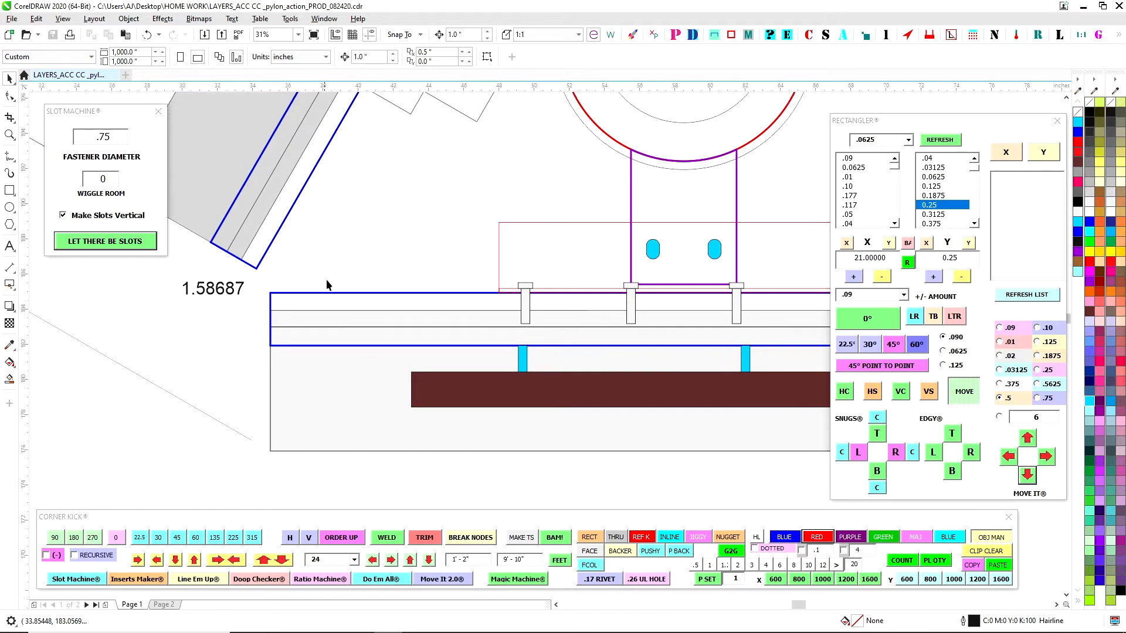
# - Inspect the light grey backing shape and the long dark brown bar below the blue panel in the plan view
pyautogui.click(346, 389)
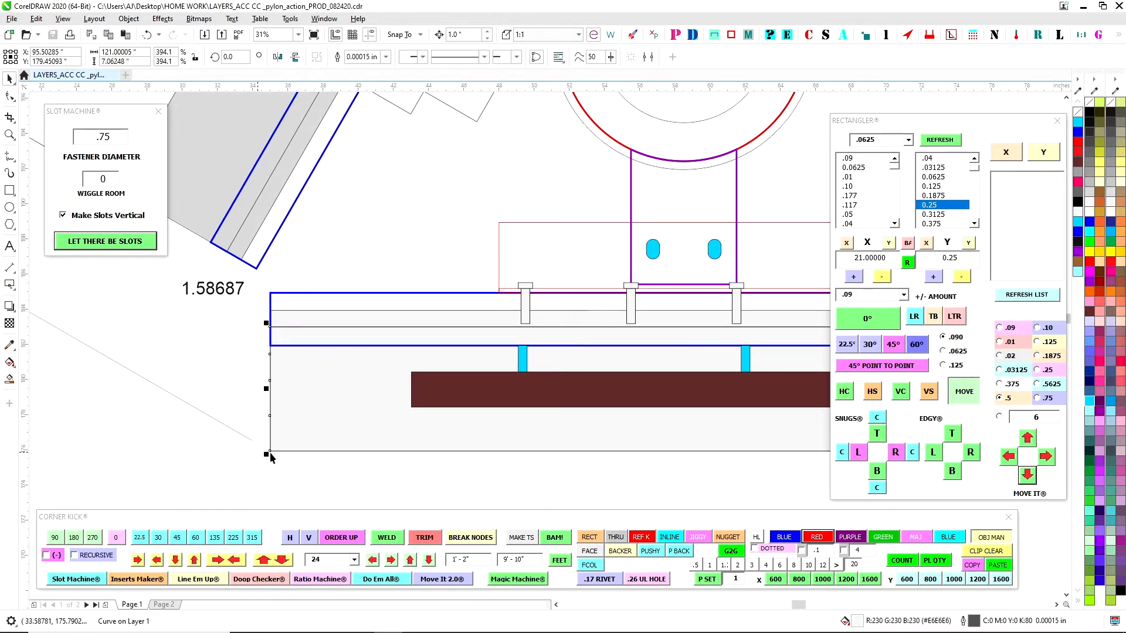
pyautogui.scroll(-2, 334, 328)
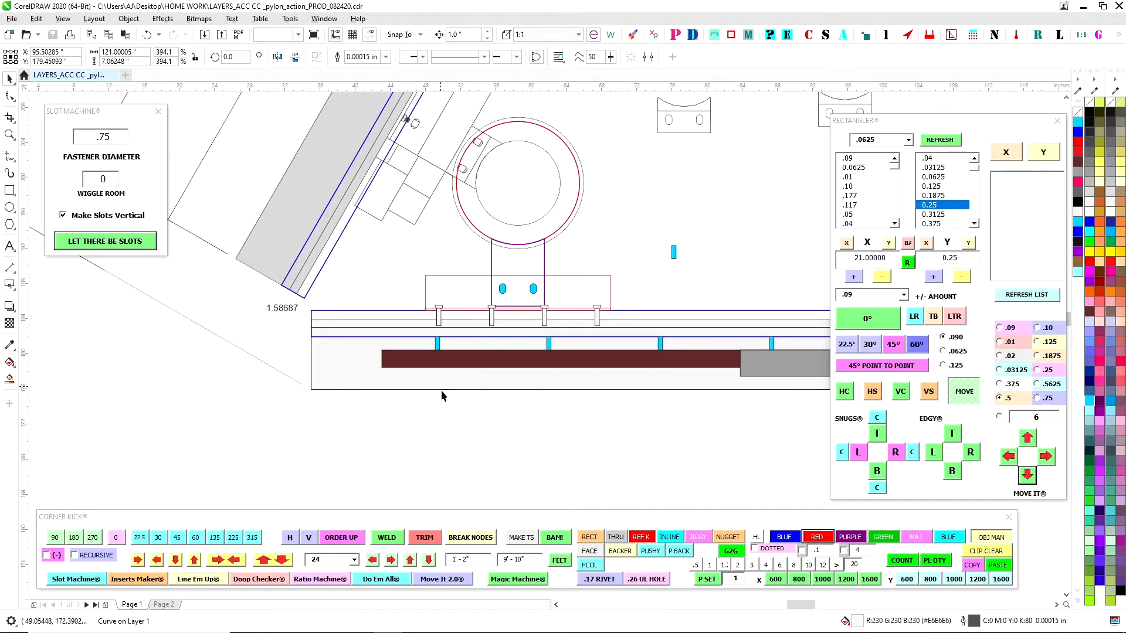
pyautogui.click(546, 420)
pyautogui.moveTo(549, 422); pyautogui.dragTo(379, 428)
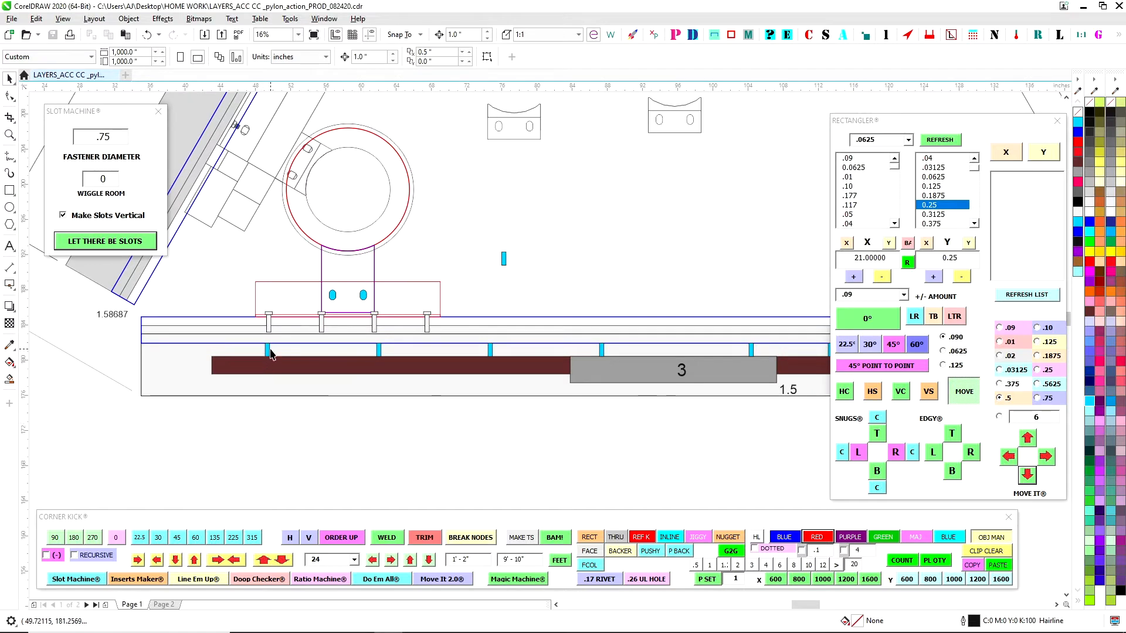
pyautogui.click(324, 372)
pyautogui.moveTo(568, 466); pyautogui.dragTo(373, 461)
pyautogui.scroll(-1, 594, 461)
pyautogui.scroll(1, 637, 445)
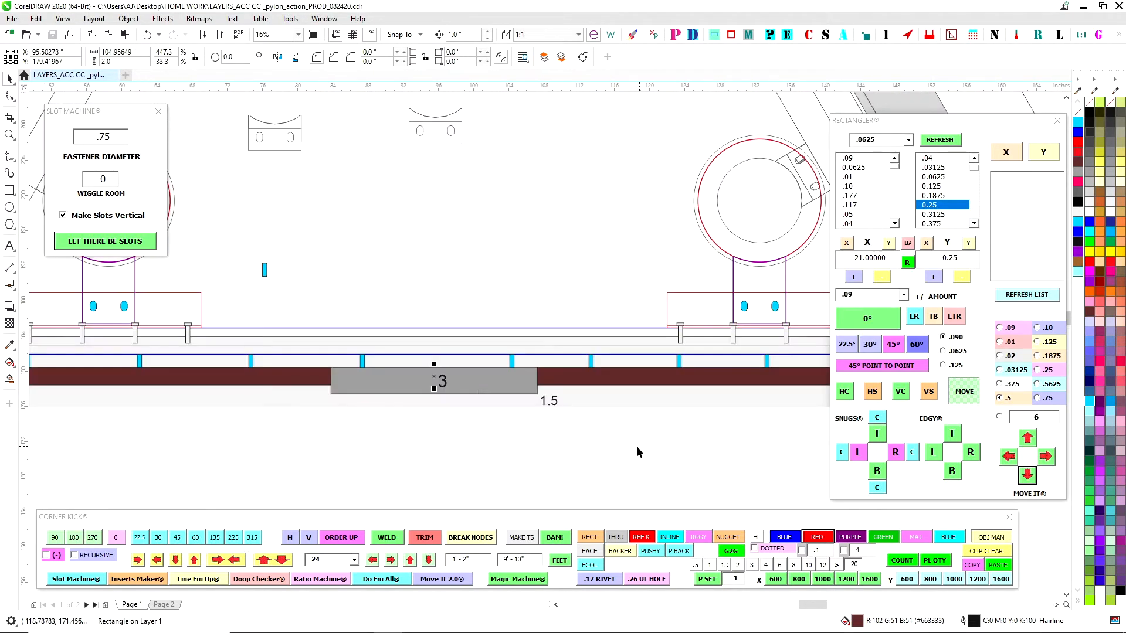
# - Check the grey block centred on the brown bar and its clearance to the backing shape's lower edge
pyautogui.click(508, 393)
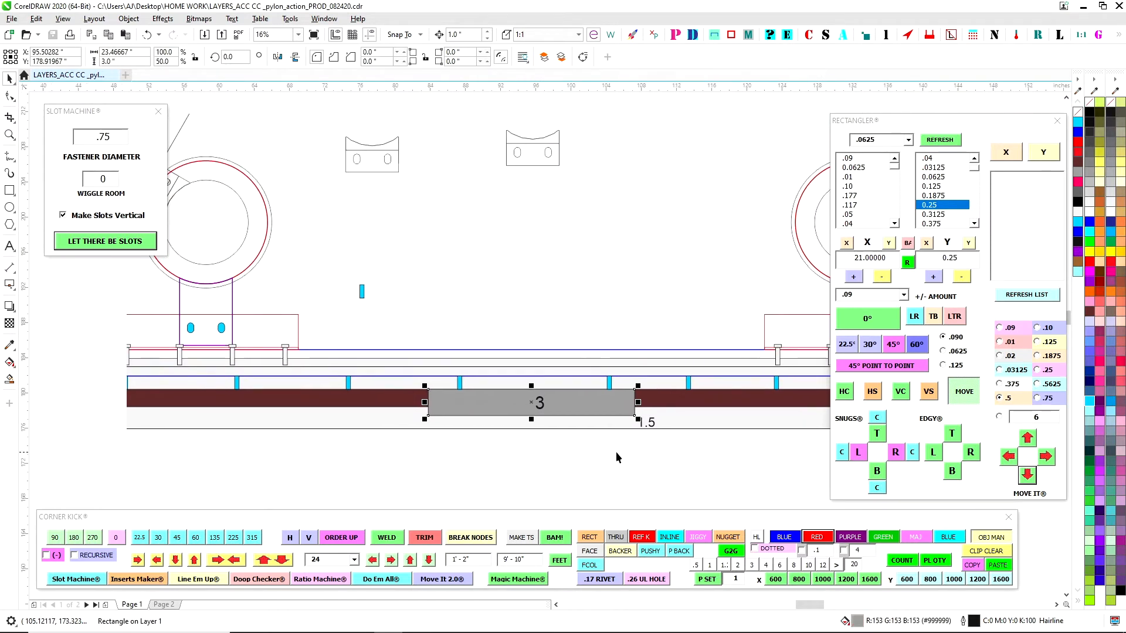
pyautogui.scroll(1, 577, 447)
pyautogui.press('Escape')
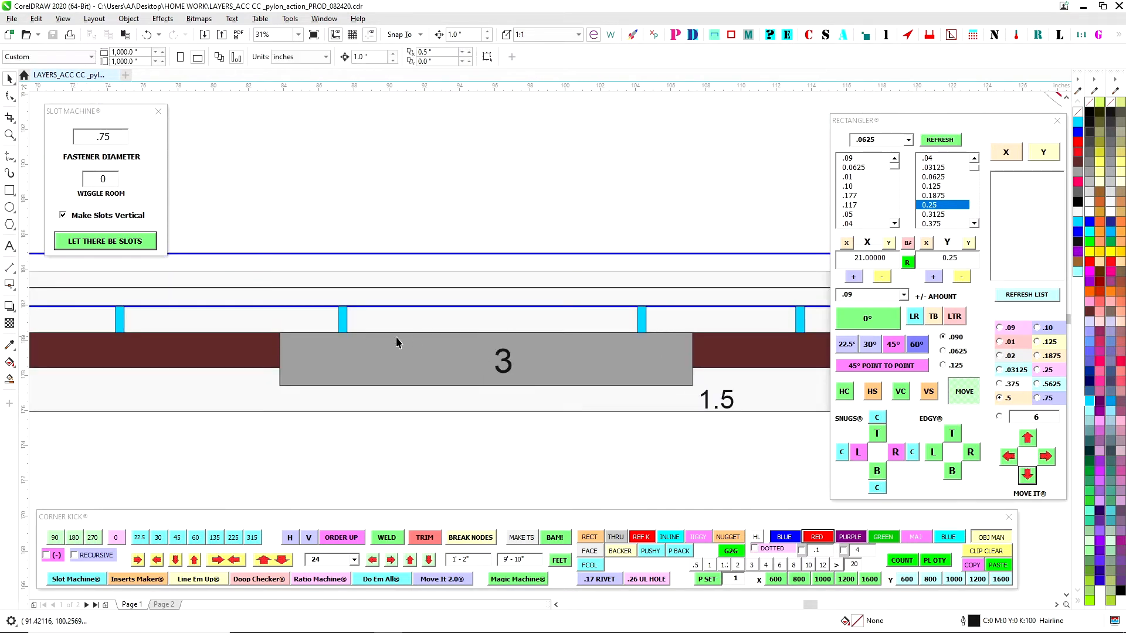
pyautogui.click(472, 376)
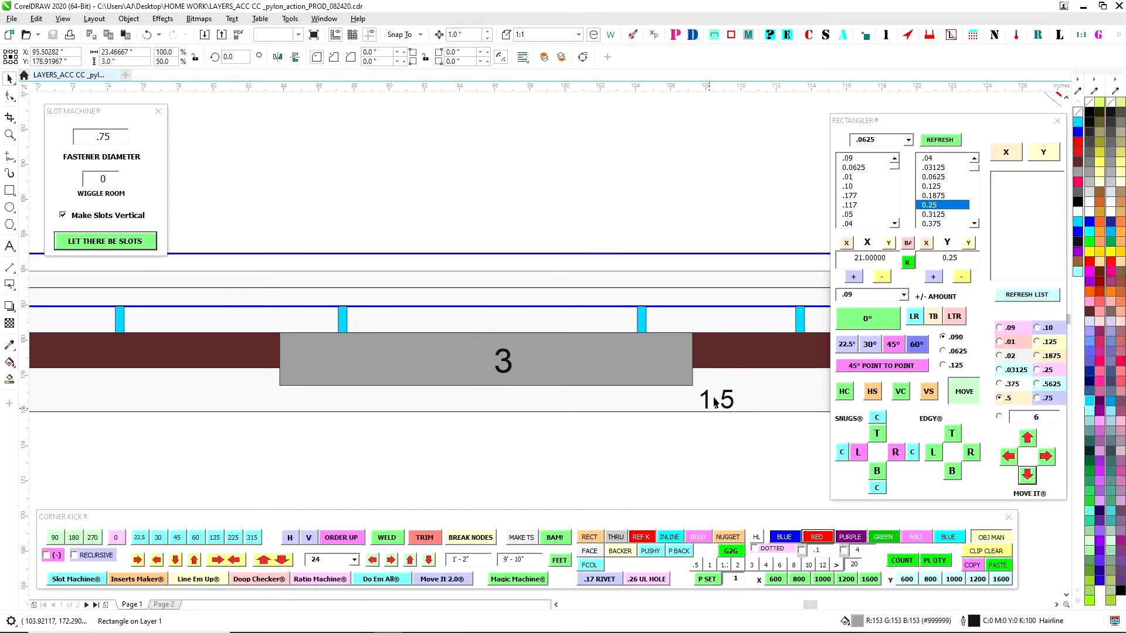
pyautogui.press('Escape')
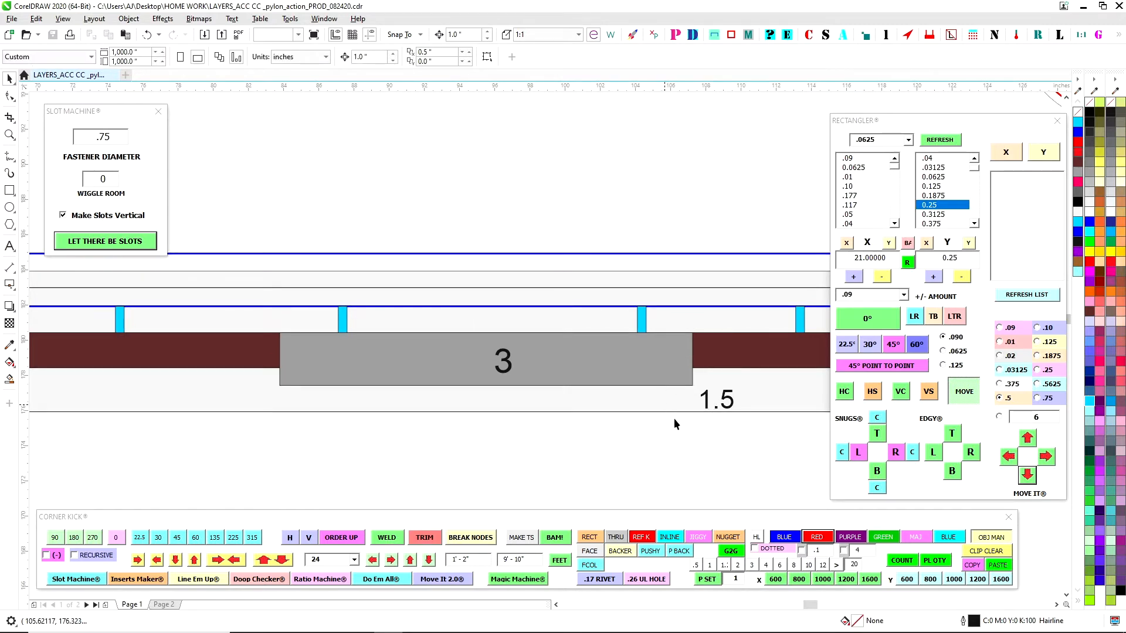
pyautogui.click(668, 407)
pyautogui.scroll(-2, 674, 434)
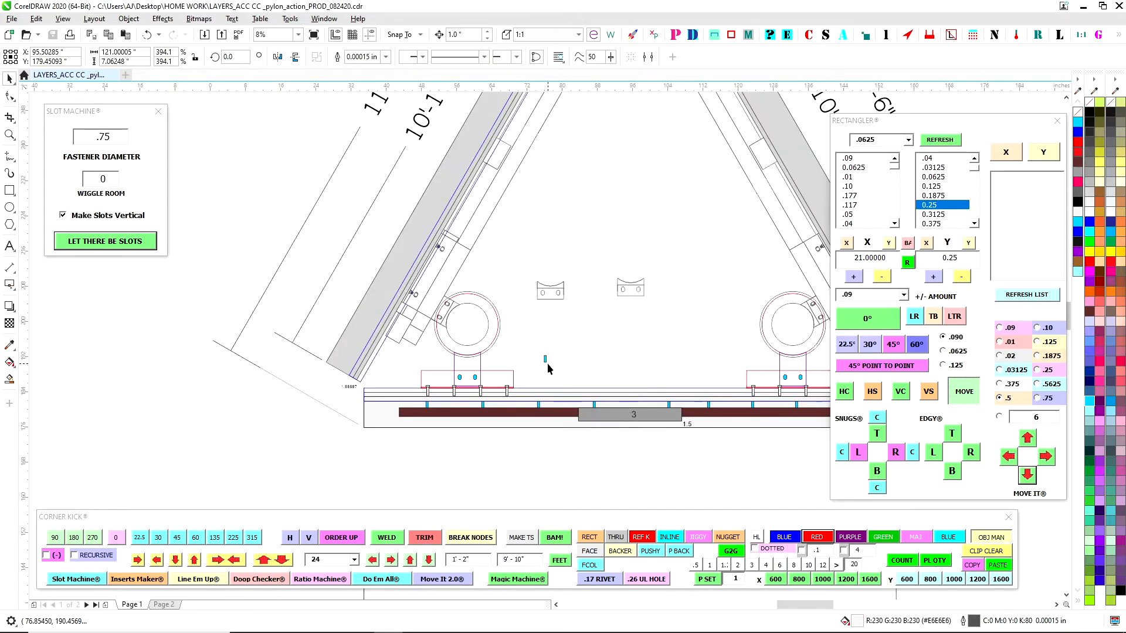
pyautogui.press('Escape')
pyautogui.scroll(1, 508, 376)
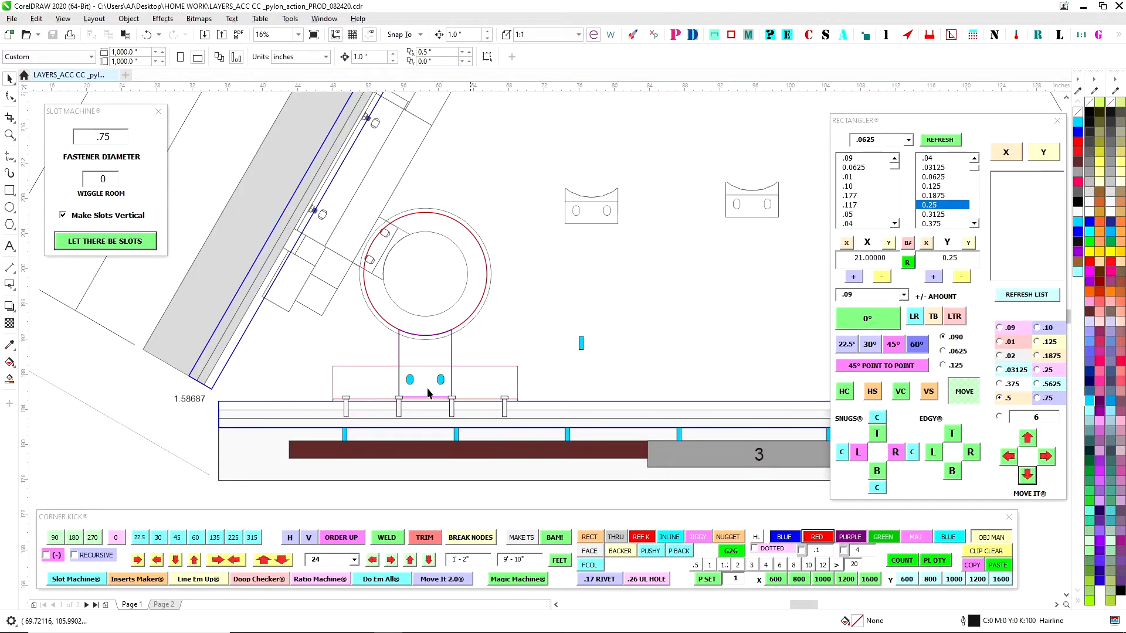
# - Compare the purple saddle bracket under the round pole with its dimensioned drawing in Main Pylon Permit.pdf in Foxit Reader
pyautogui.click(452, 350)
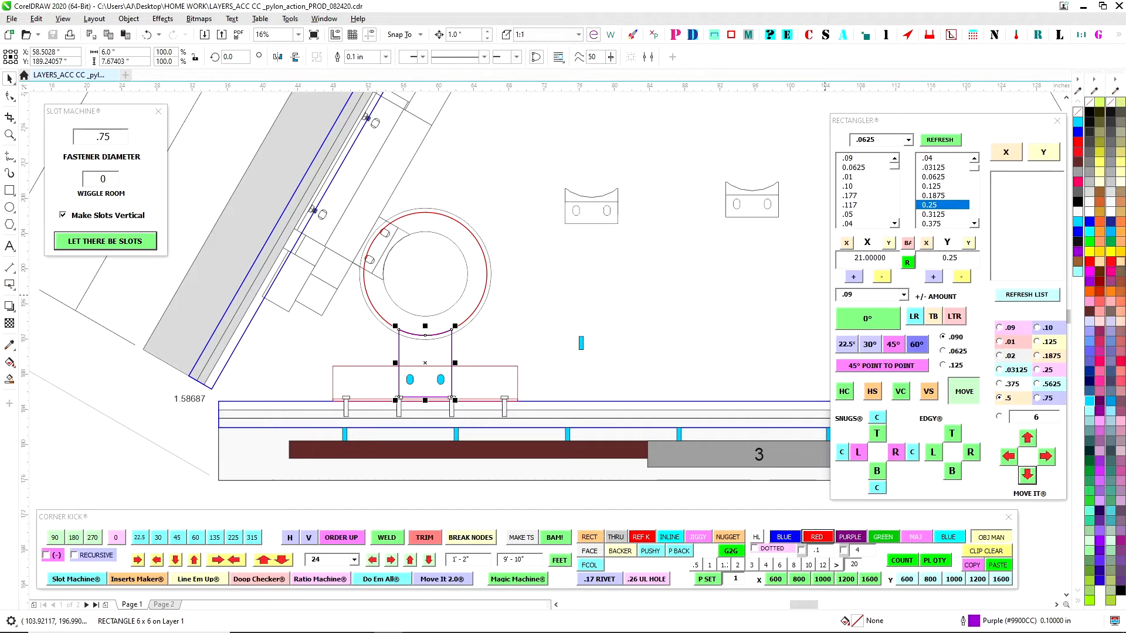
pyautogui.moveTo(1125, 1); pyautogui.dragTo(834, 59)
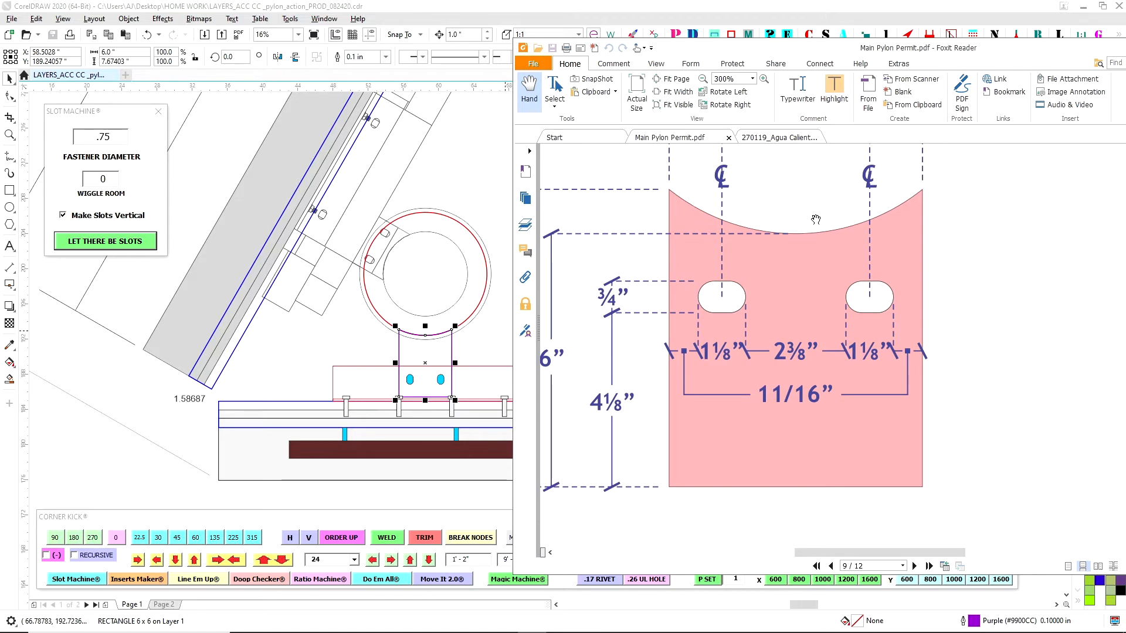
pyautogui.click(453, 345)
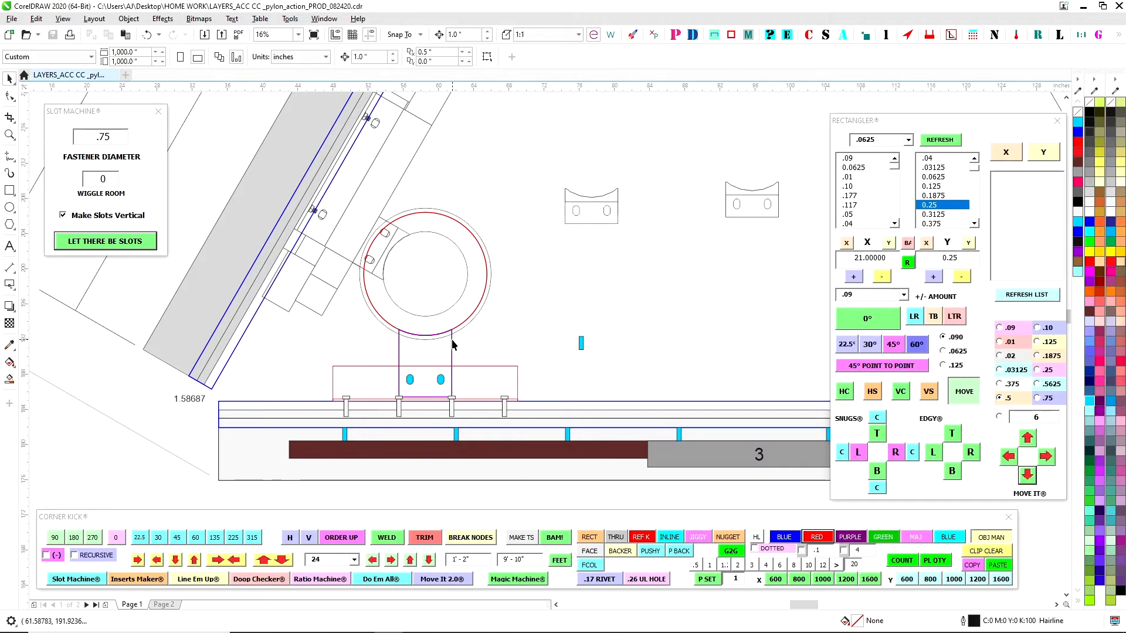
pyautogui.click(451, 343)
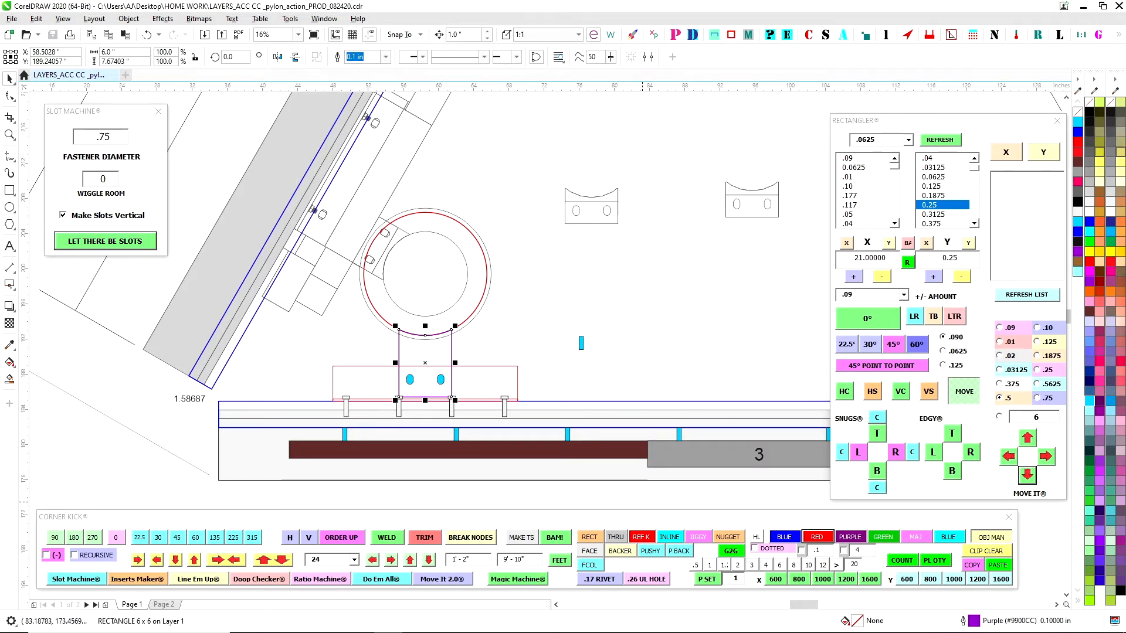
pyautogui.hotkey('alt', 'Tab')
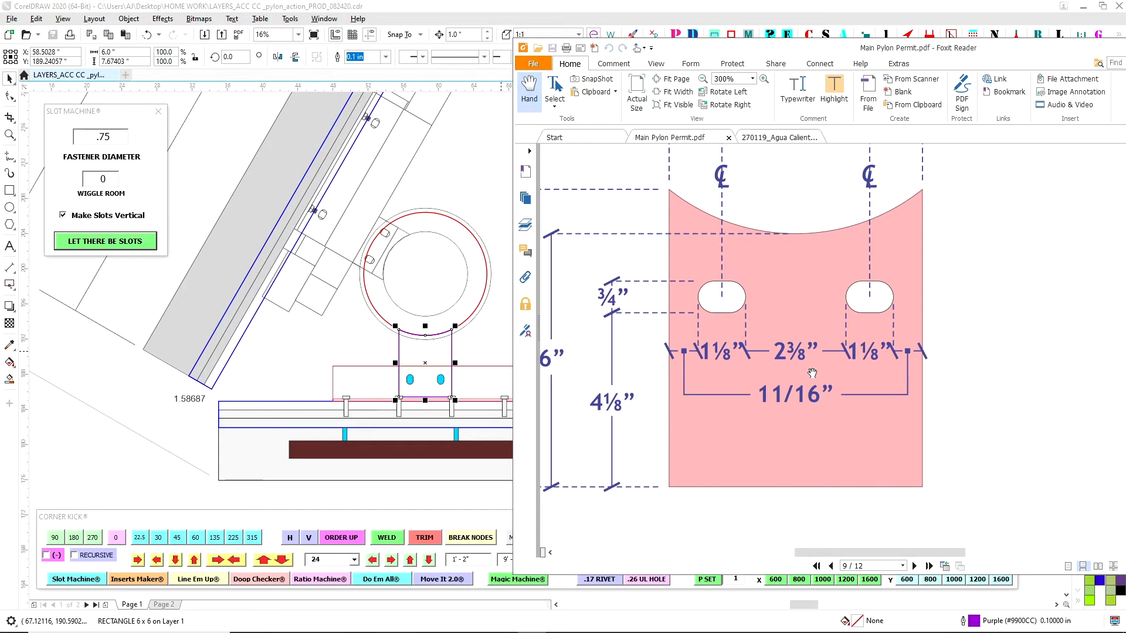
pyautogui.click(431, 383)
# - Find the pylon's side view and inspect the upper triangular gusset between the blue panel and the pole
pyautogui.scroll(-3, 589, 312)
pyautogui.scroll(-2, 529, 354)
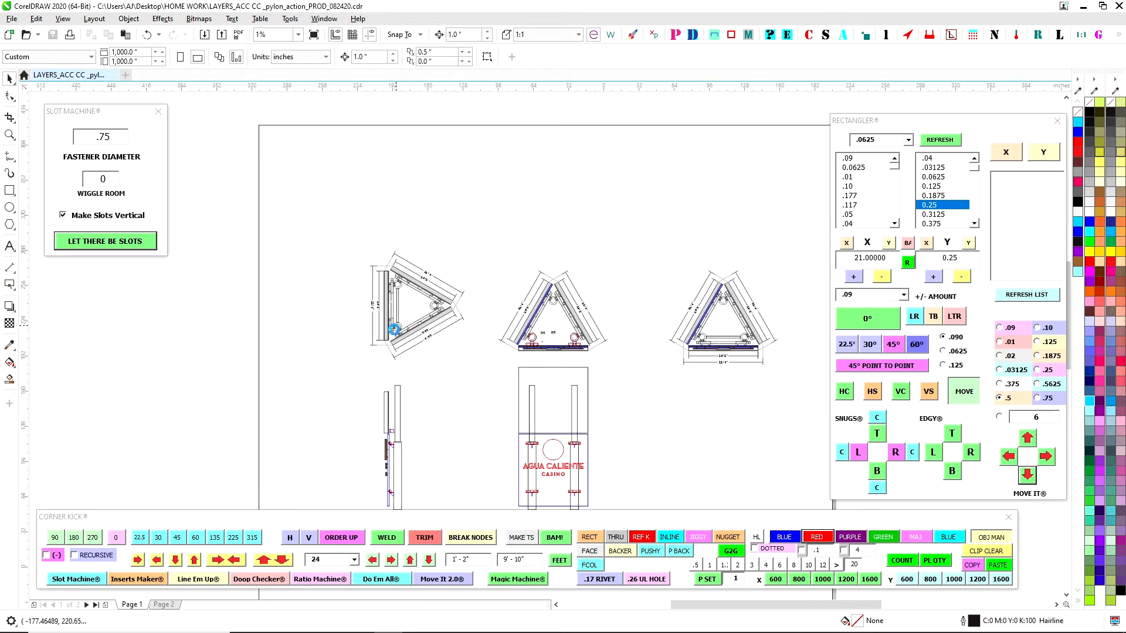
pyautogui.scroll(3, 384, 363)
pyautogui.scroll(5, 387, 401)
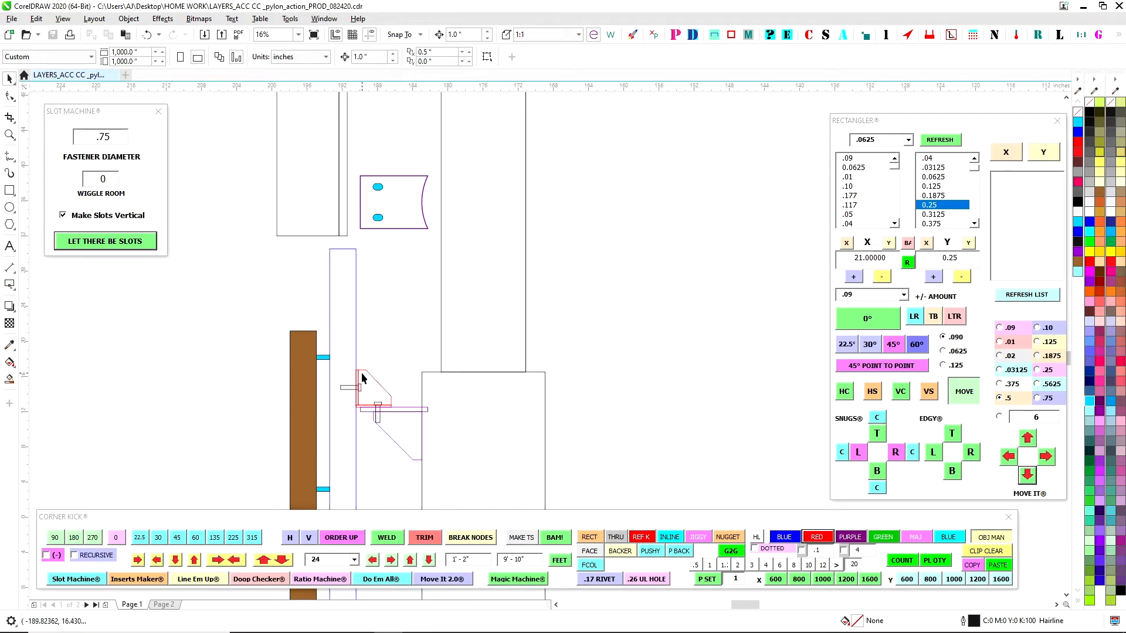
pyautogui.scroll(-2, 384, 413)
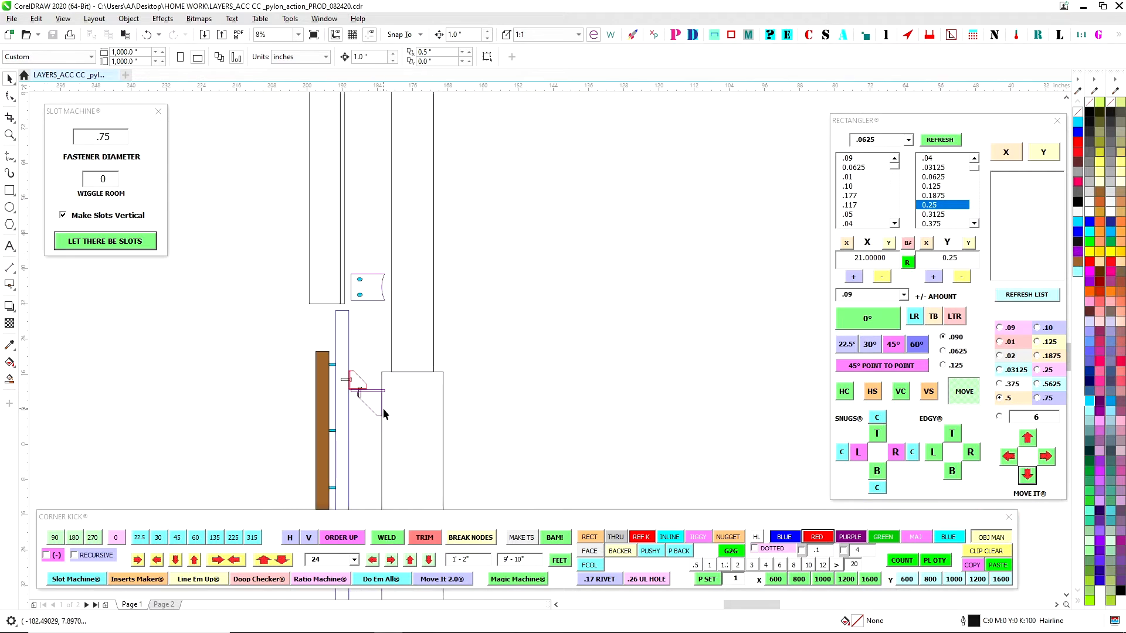
pyautogui.scroll(2, 364, 393)
pyautogui.click(378, 413)
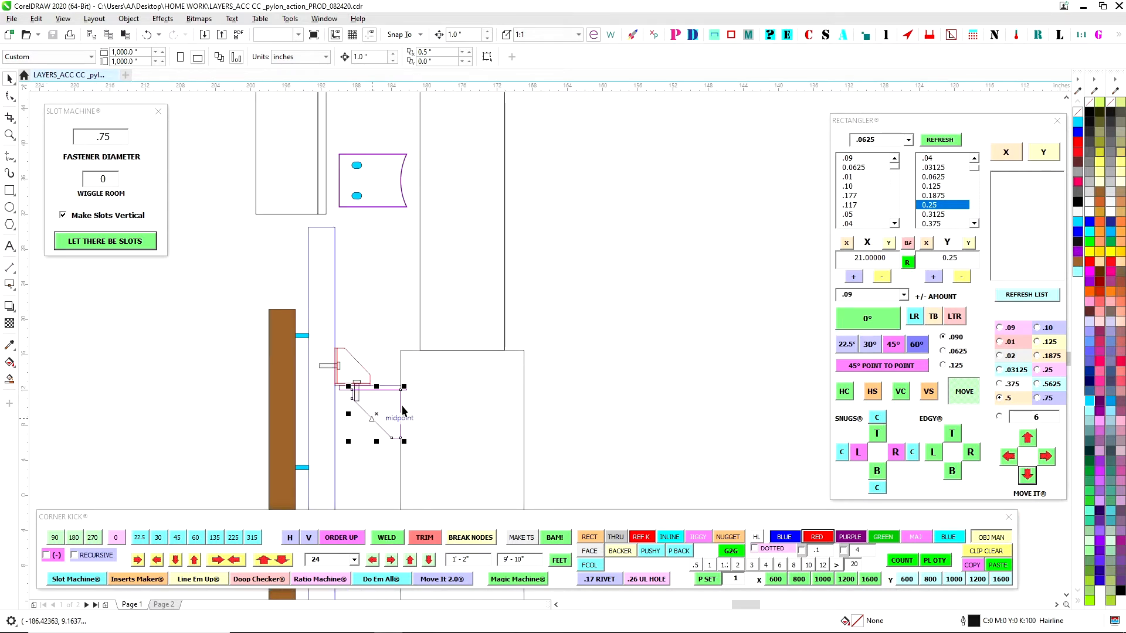
pyautogui.scroll(-3, 455, 309)
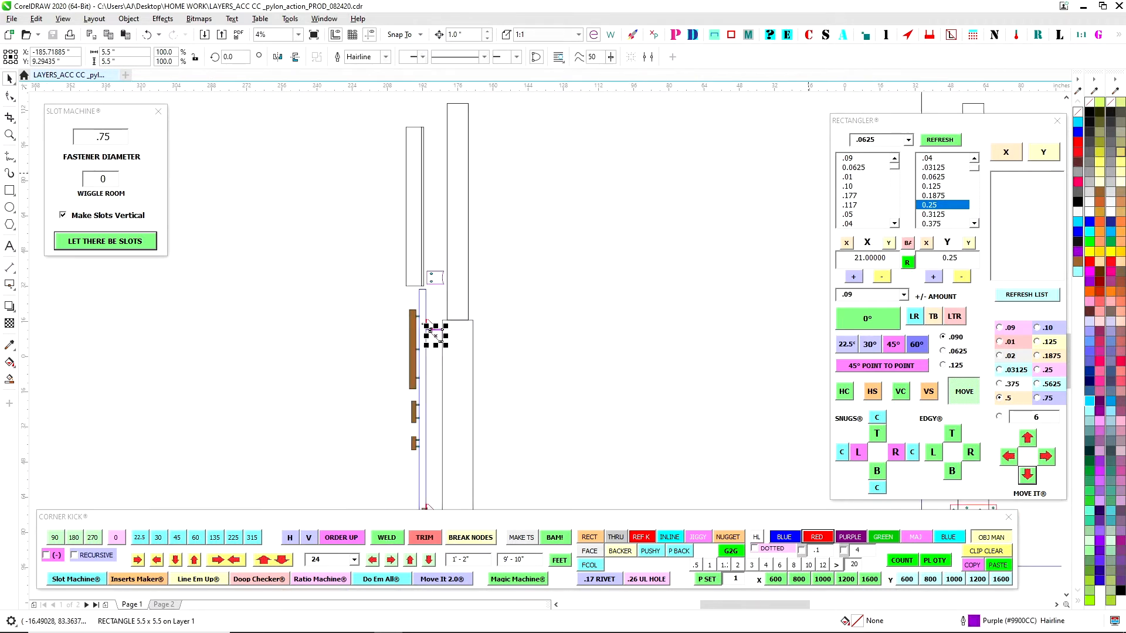
# - Check the triangular gusset's dimensions in Main Pylon Permit.pdf in Foxit Reader, and return to the CorelDRAW drawing
pyautogui.hotkey('alt', 'Tab')
pyautogui.moveTo(641, 285); pyautogui.dragTo(933, 298)
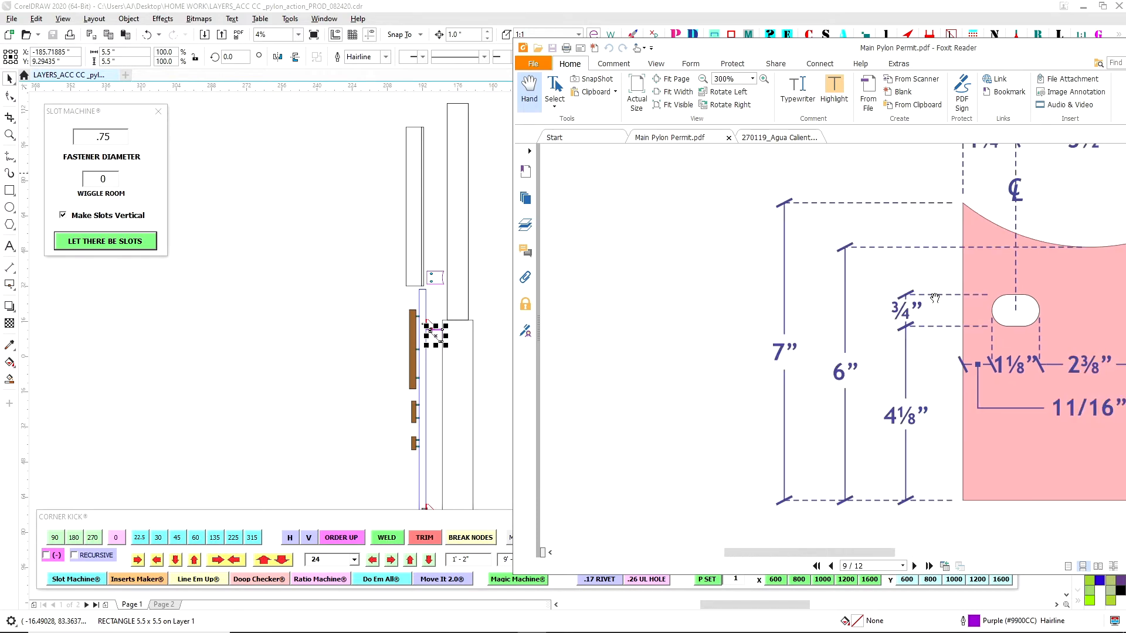
pyautogui.moveTo(673, 348); pyautogui.dragTo(981, 310)
pyautogui.moveTo(710, 319); pyautogui.dragTo(868, 394)
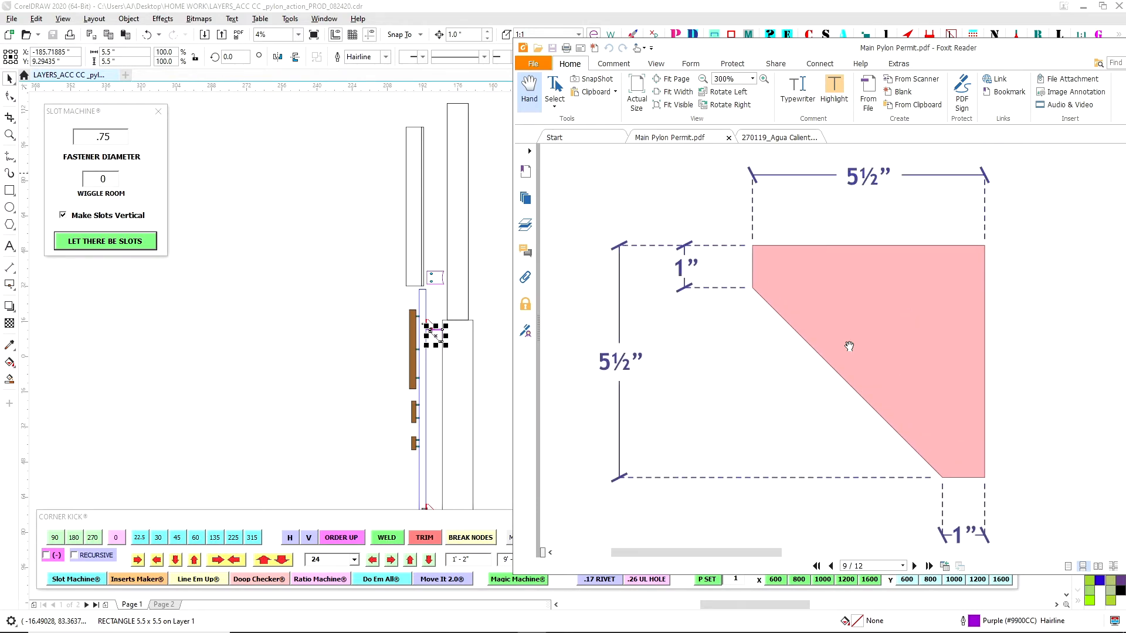
pyautogui.moveTo(795, 404); pyautogui.dragTo(797, 405)
pyautogui.hotkey('alt', 'Tab')
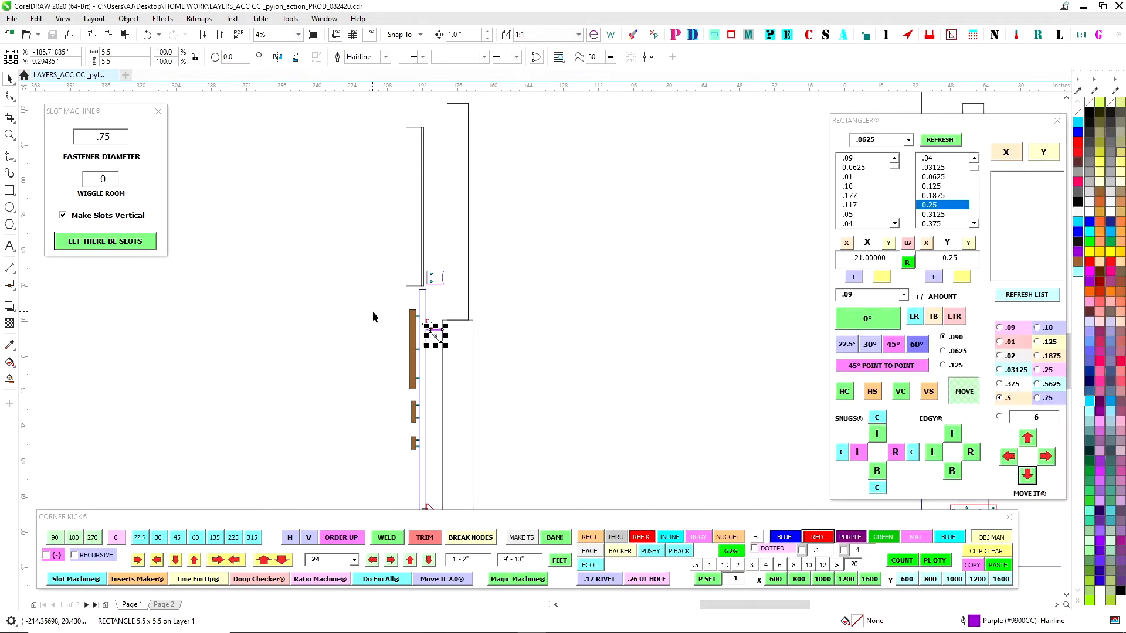
# - Inspect the loose saddle bracket and the wide lower pole section in the pylon's side view
pyautogui.press('Escape')
pyautogui.scroll(-1, 513, 297)
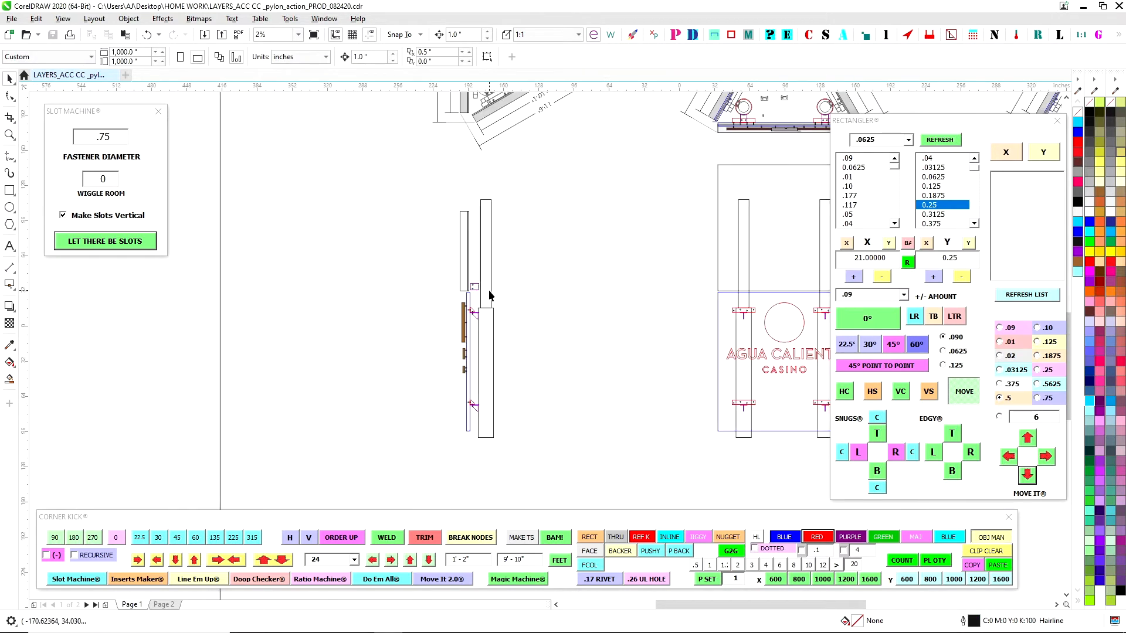
pyautogui.scroll(2, 489, 291)
pyautogui.moveTo(394, 298); pyautogui.dragTo(394, 299)
pyautogui.scroll(-1, 580, 301)
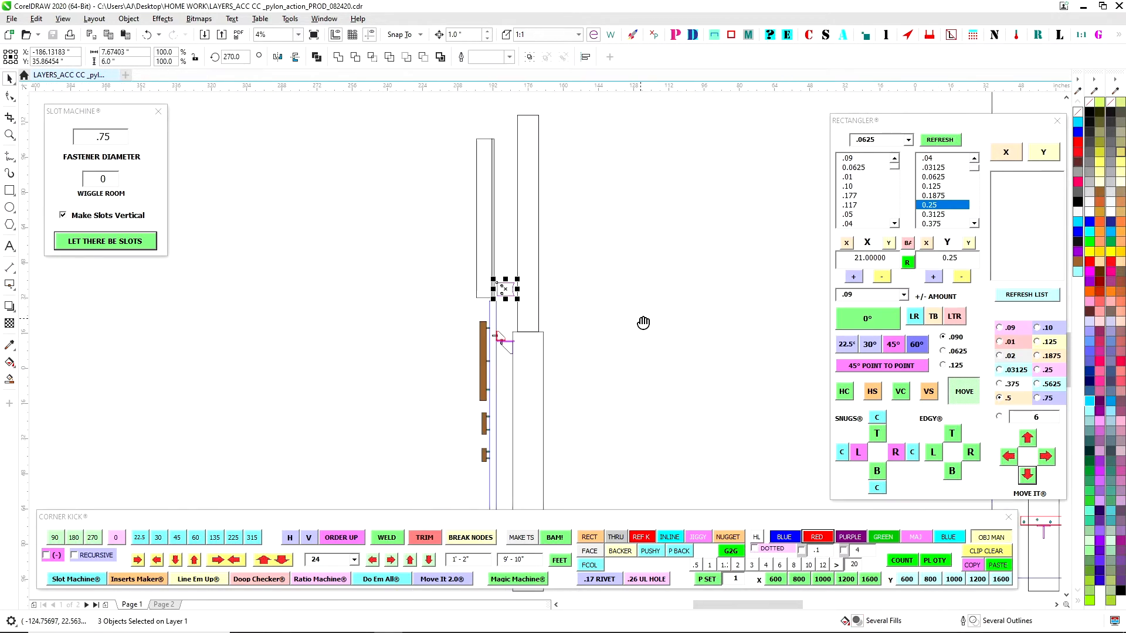
pyautogui.moveTo(643, 322); pyautogui.dragTo(506, 241)
pyautogui.click(601, 325)
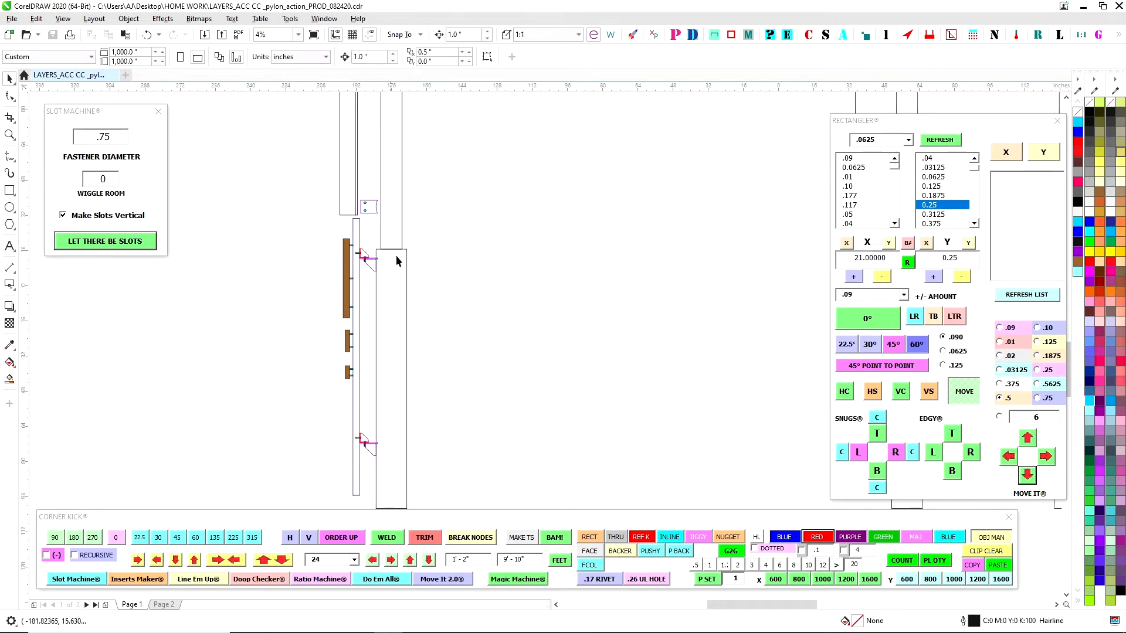
pyautogui.click(407, 274)
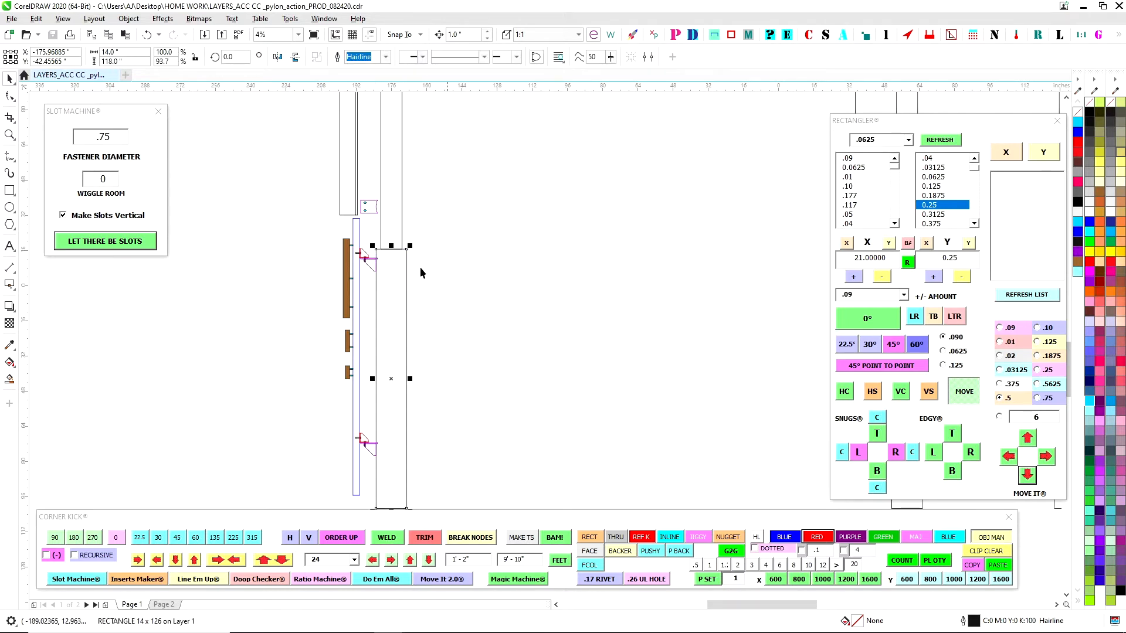
pyautogui.scroll(1, 411, 368)
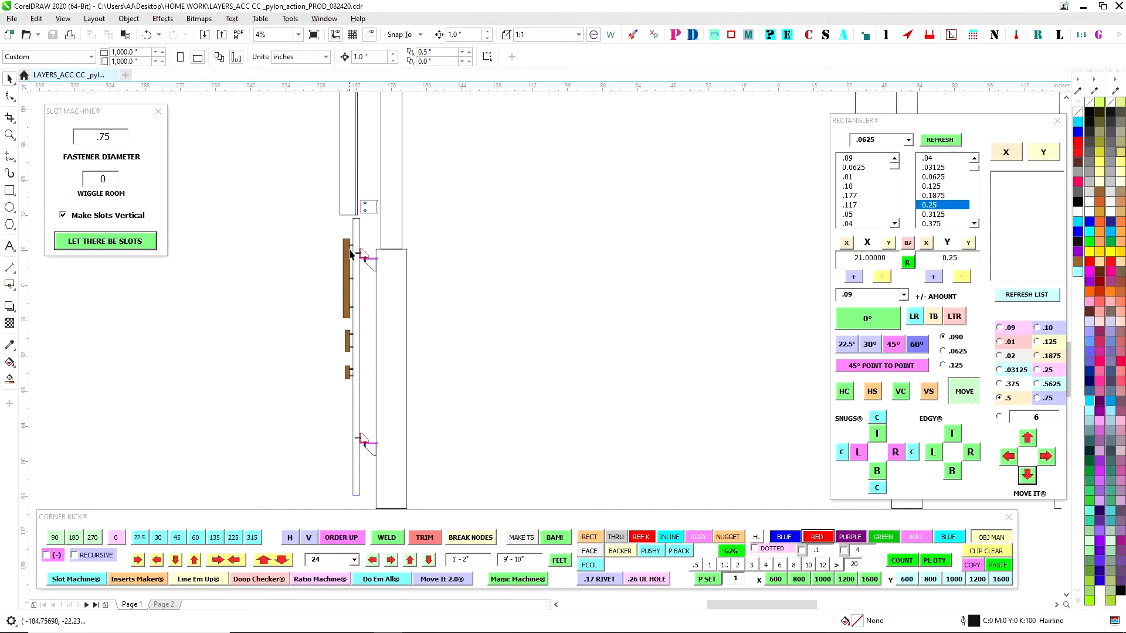
# - Examine the upper and lower bolted brackets behind the Agua Caliente Casino panel in the pylon's front view
pyautogui.scroll(1, 365, 259)
pyautogui.scroll(-2, 371, 262)
pyautogui.moveTo(625, 265); pyautogui.dragTo(521, 280)
pyautogui.scroll(1, 522, 279)
pyautogui.scroll(1, 526, 276)
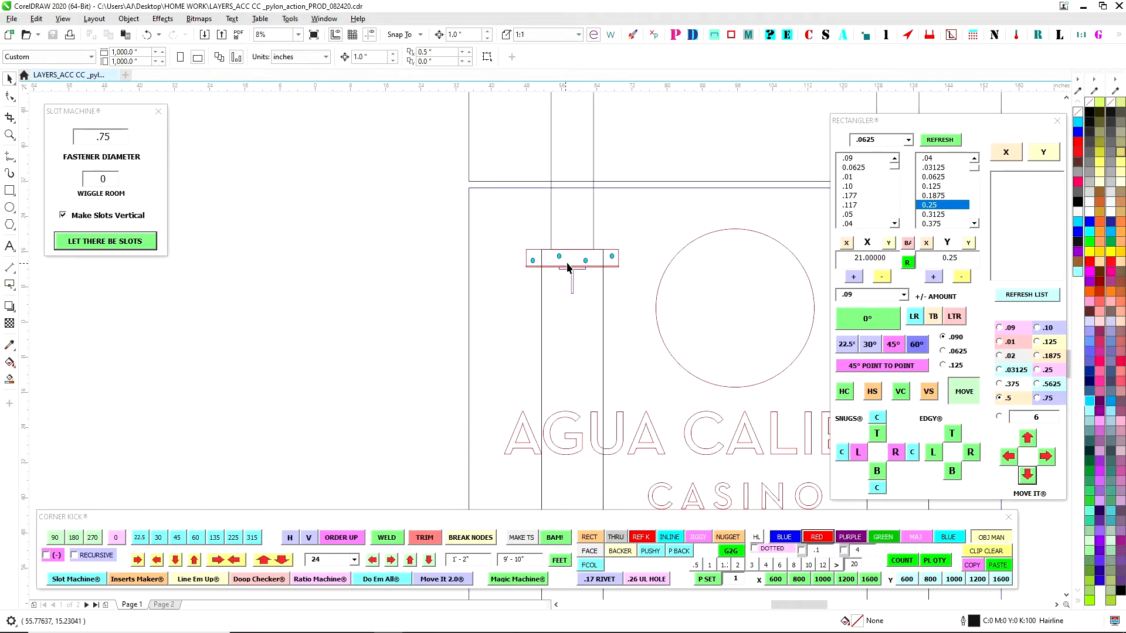
pyautogui.scroll(-1, 436, 263)
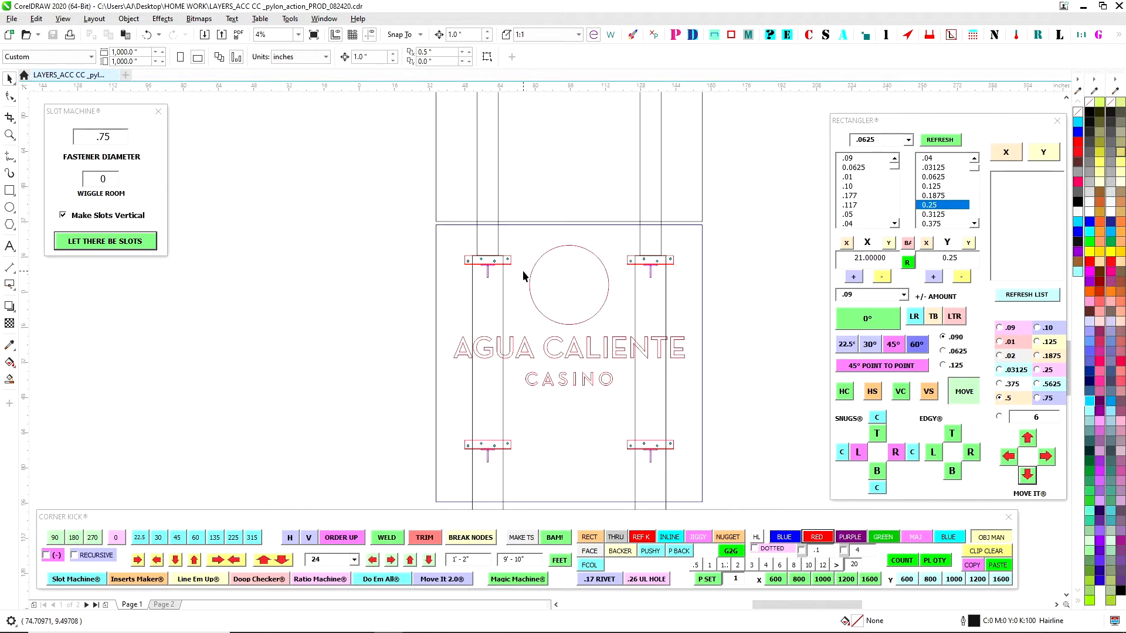
pyautogui.scroll(1, 665, 267)
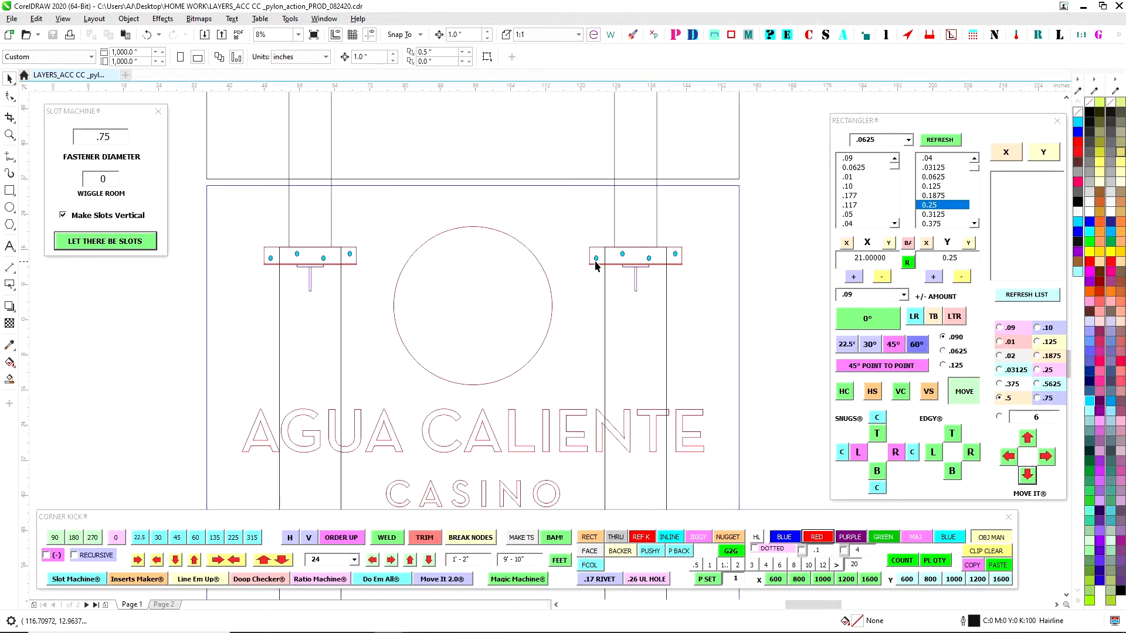
pyautogui.scroll(-1, 595, 265)
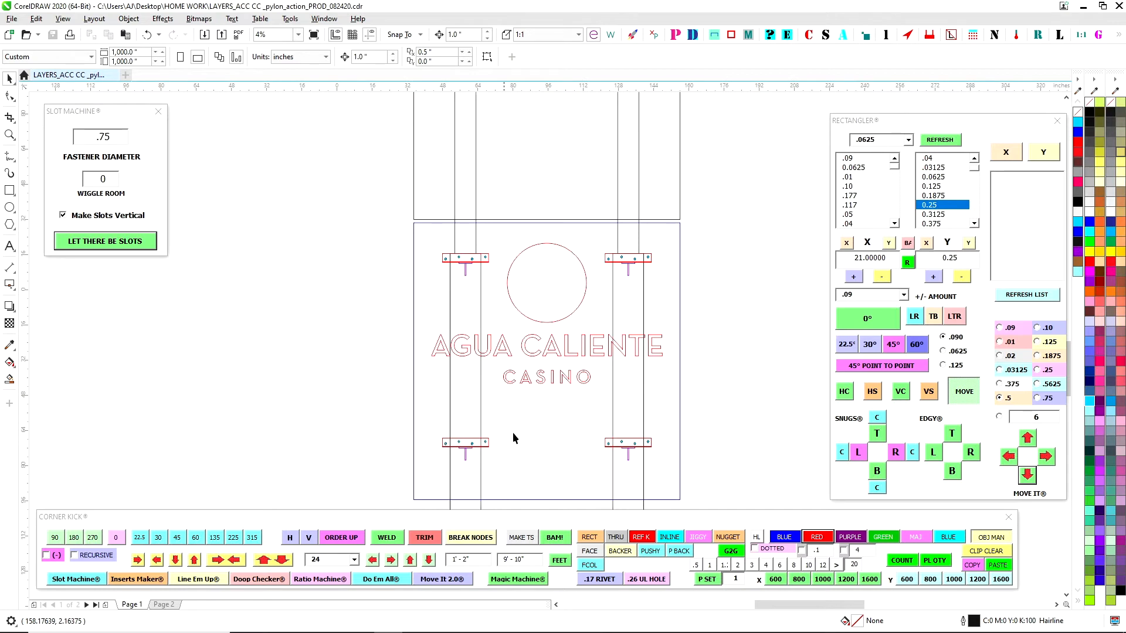
# - Select the blue panel rectangle in the front view to check its size, and clear the selection
pyautogui.click(680, 368)
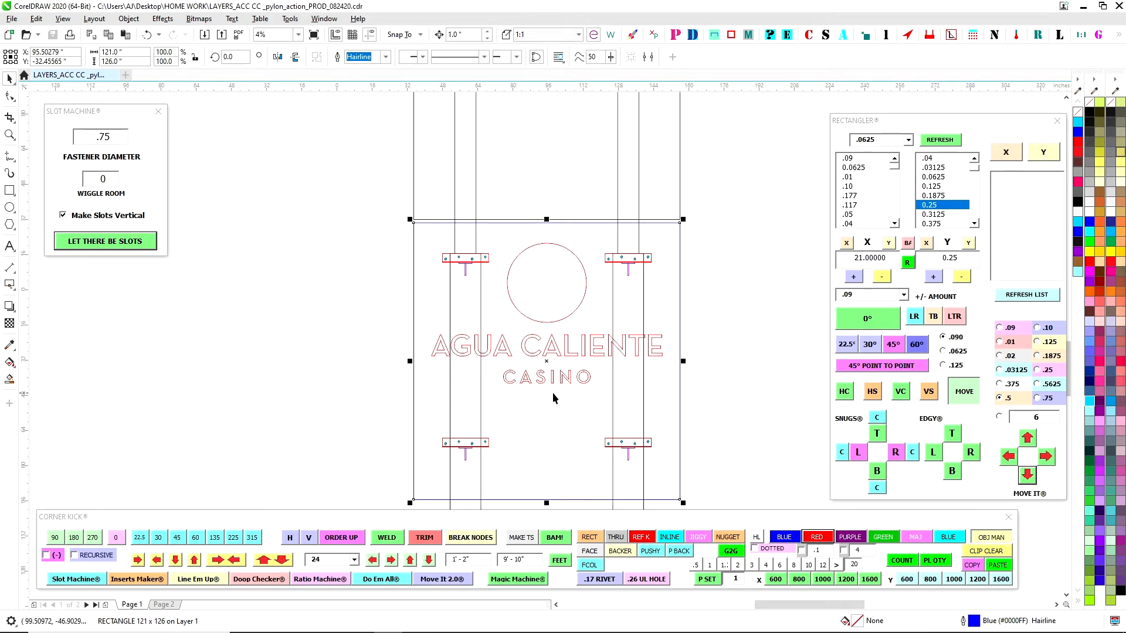
pyautogui.scroll(1, 546, 282)
pyautogui.scroll(-2, 548, 283)
pyautogui.click(670, 278)
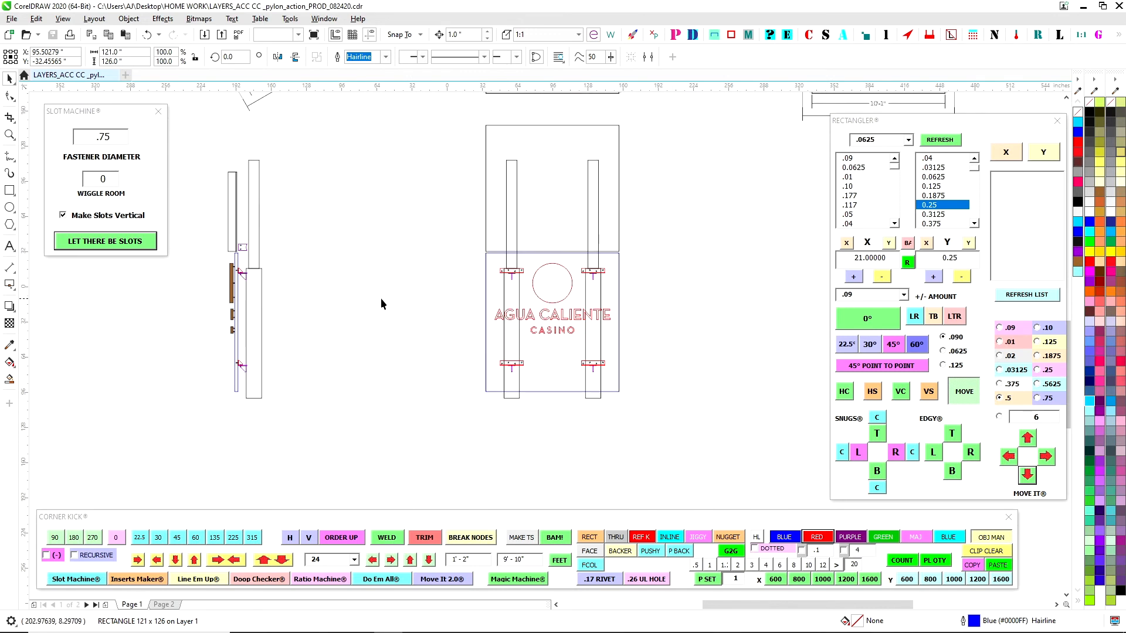
# - Compare the brown raised layer with the upper panel in the side view, selecting each one, and clear the selection
pyautogui.scroll(2, 244, 252)
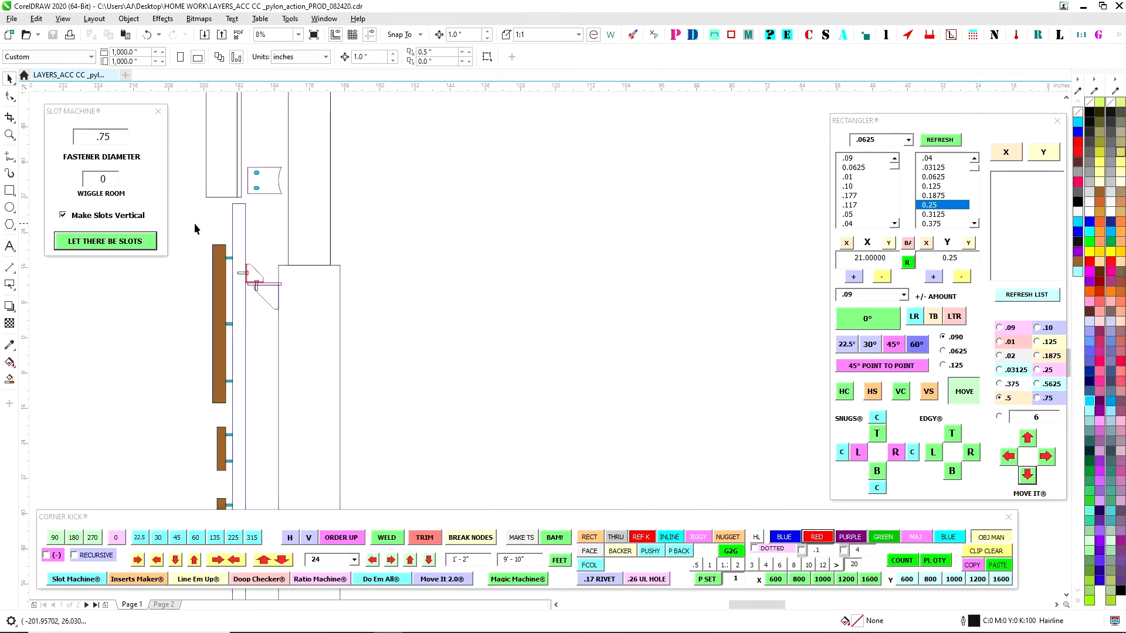
pyautogui.moveTo(194, 224); pyautogui.dragTo(382, 243)
pyautogui.scroll(1, 382, 242)
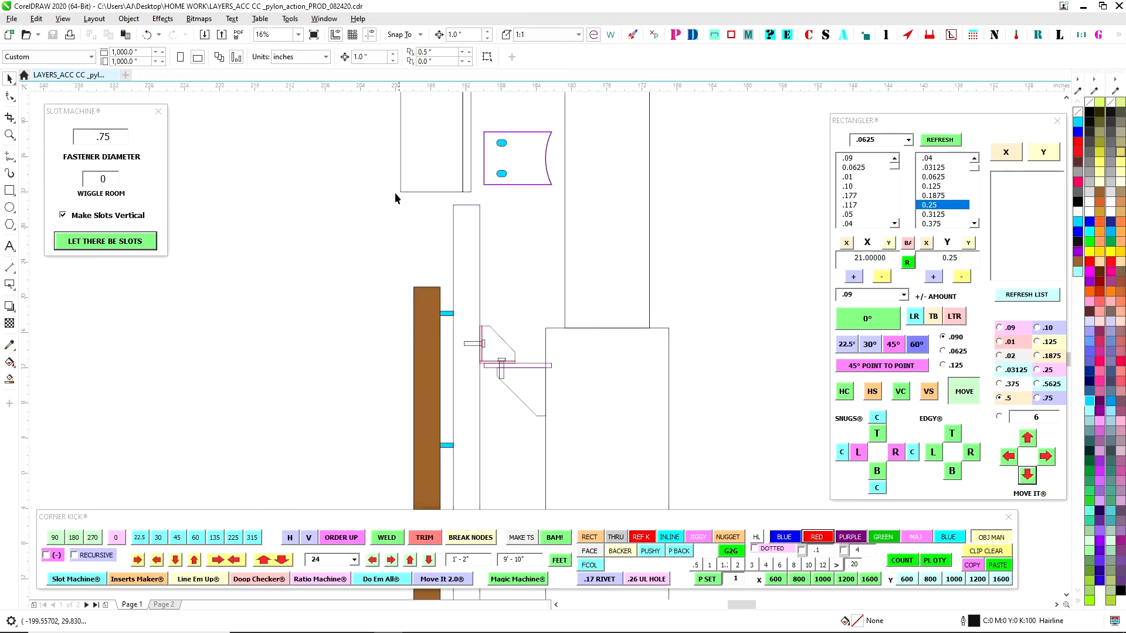
pyautogui.click(429, 311)
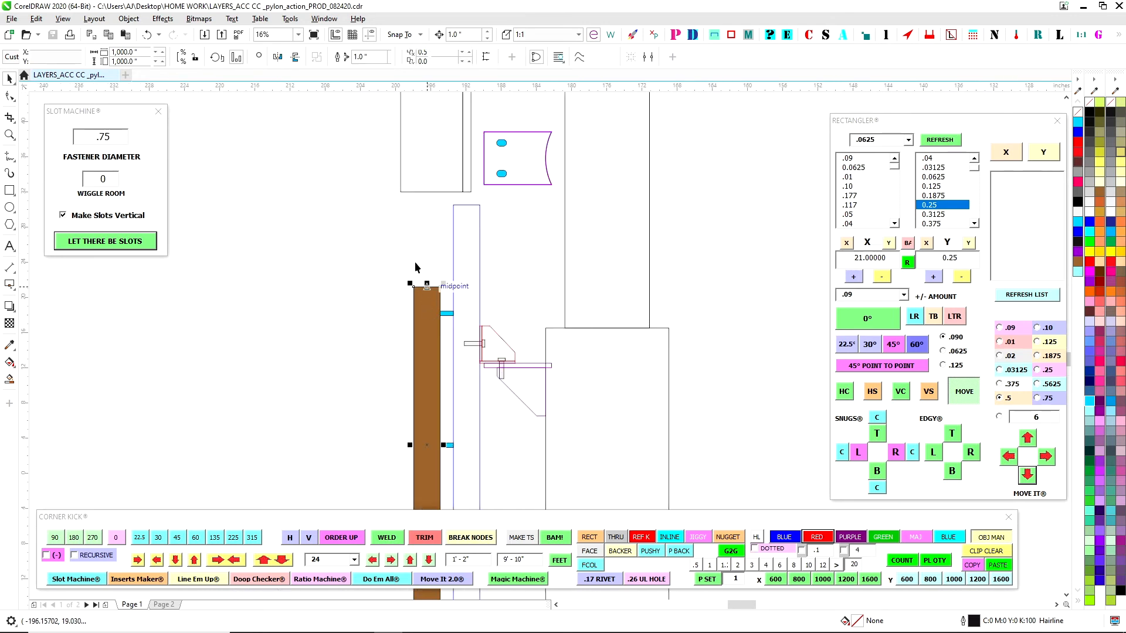
pyautogui.click(413, 190)
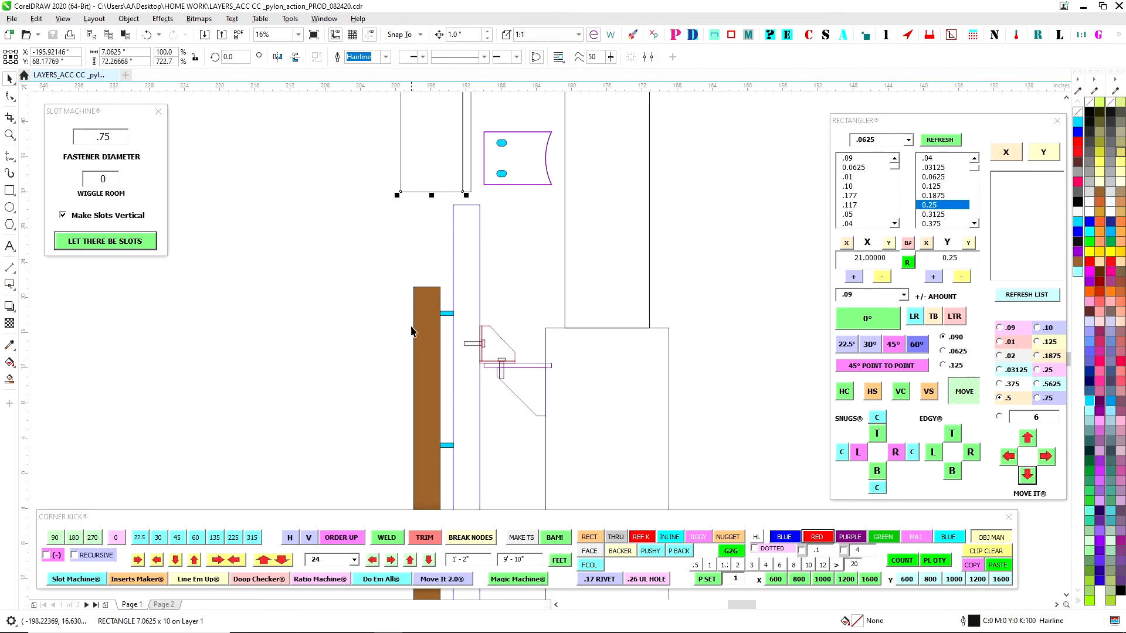
pyautogui.click(504, 266)
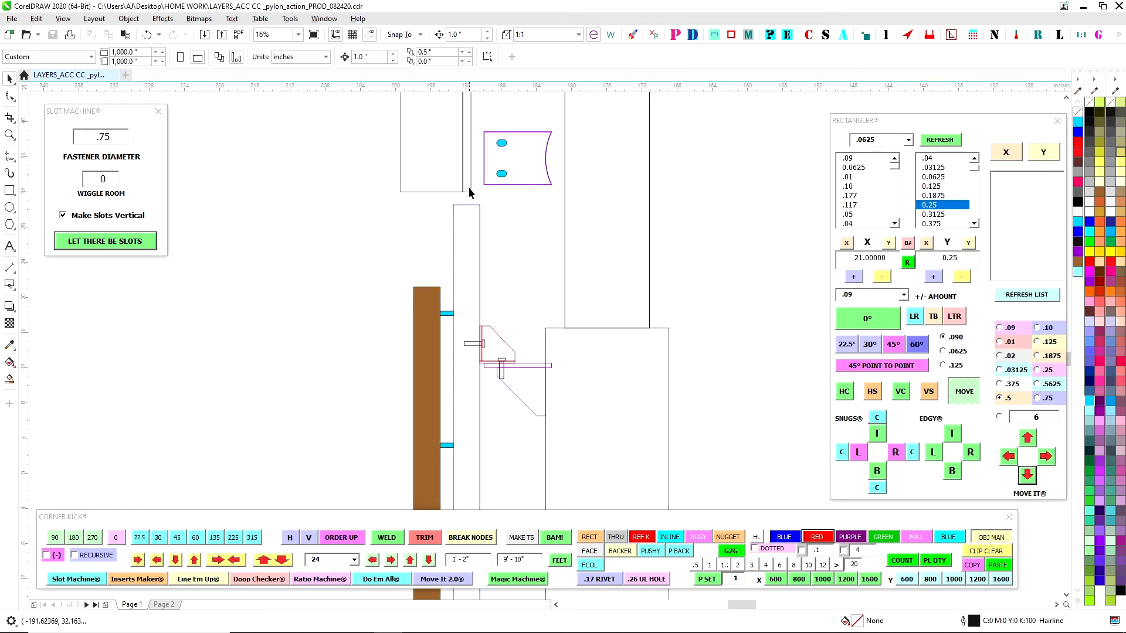
pyautogui.scroll(-2, 492, 286)
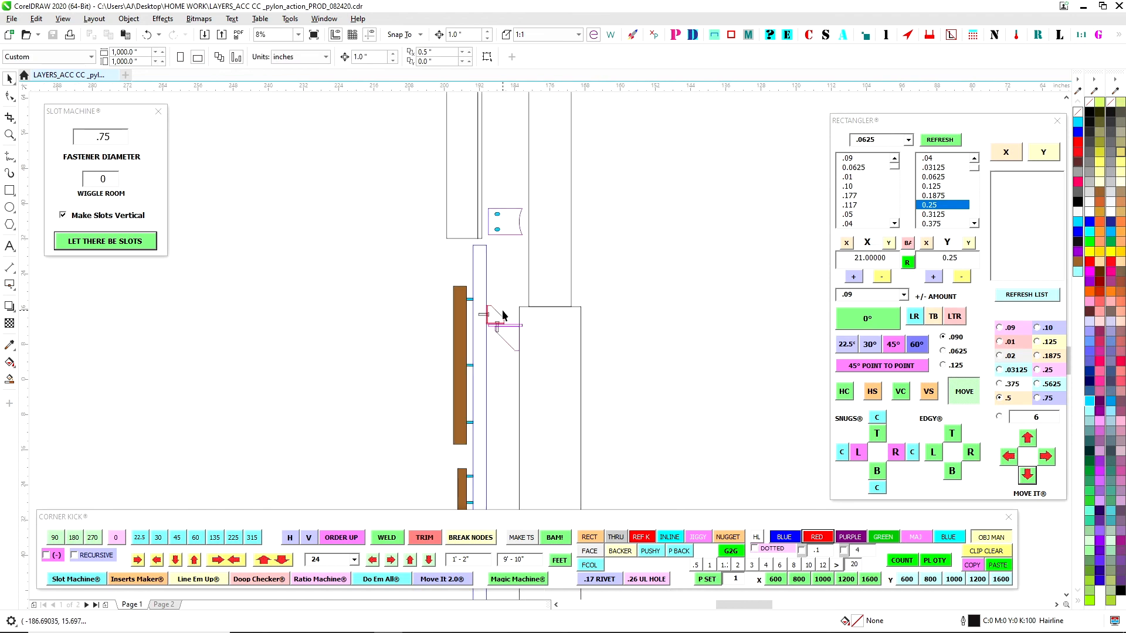
# - Inspect the triangular plan view, examining the panel corner gap and the bracket connections between the front panel and the round poles
pyautogui.scroll(-2, 439, 258)
pyautogui.moveTo(618, 277); pyautogui.dragTo(508, 333)
pyautogui.moveTo(635, 145); pyautogui.dragTo(540, 274)
pyautogui.scroll(3, 540, 274)
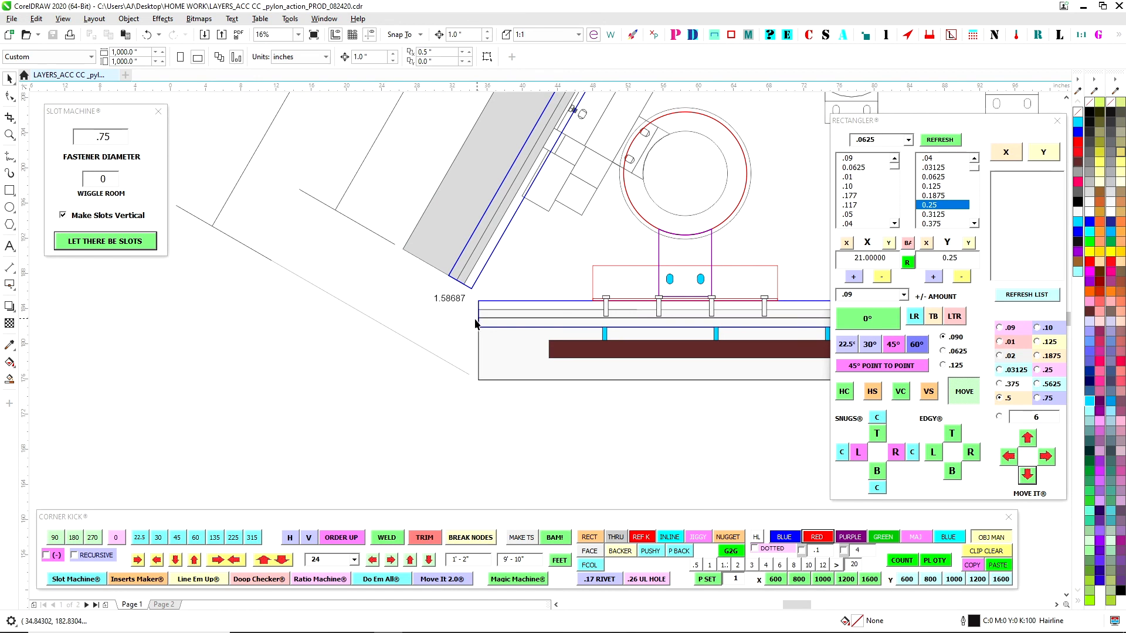
pyautogui.scroll(-1, 402, 300)
pyautogui.scroll(2, 566, 263)
pyautogui.scroll(-2, 555, 269)
pyautogui.moveTo(649, 279); pyautogui.dragTo(442, 270)
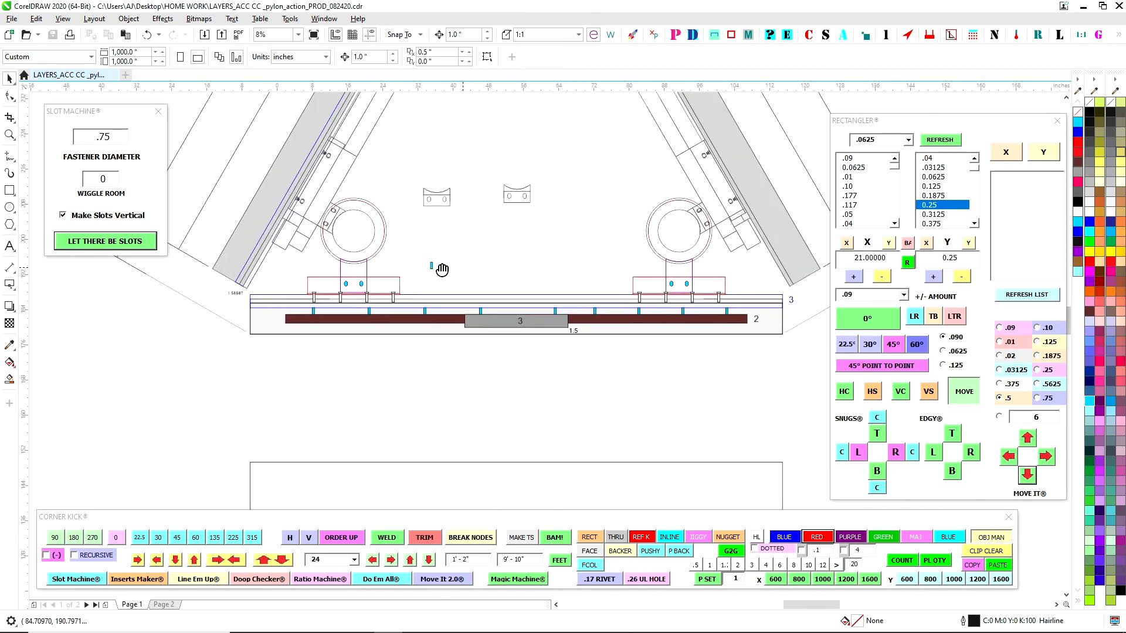
# - Return to the pylon's front view and examine the lower panel's circle, lettering and brackets against the poles
pyautogui.scroll(-2, 634, 258)
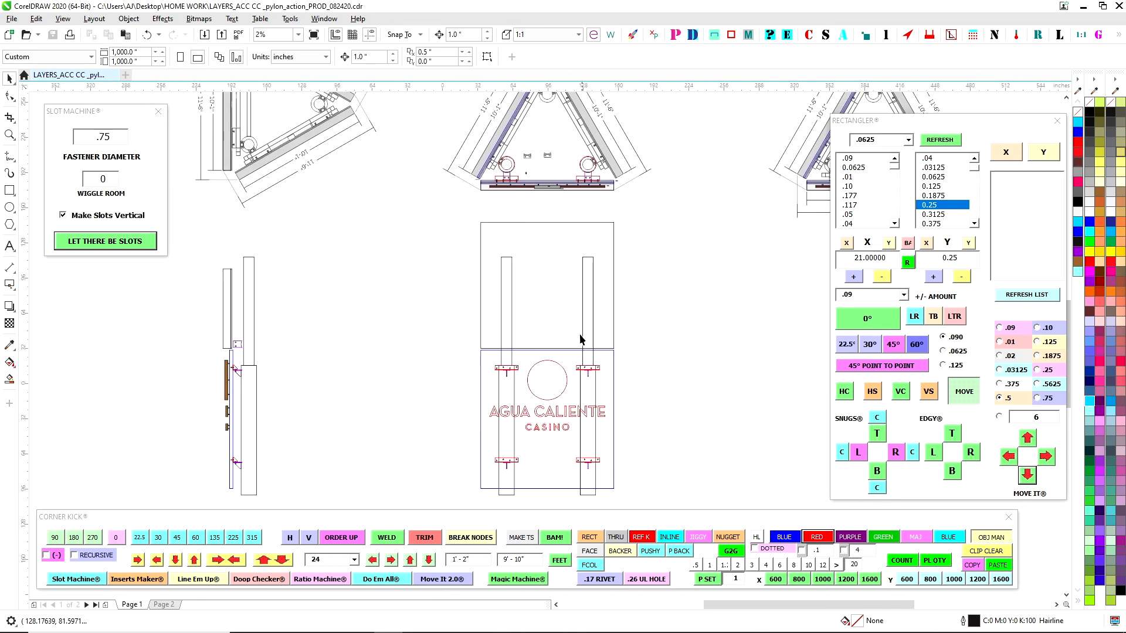
pyautogui.scroll(1, 580, 336)
pyautogui.scroll(-2, 640, 289)
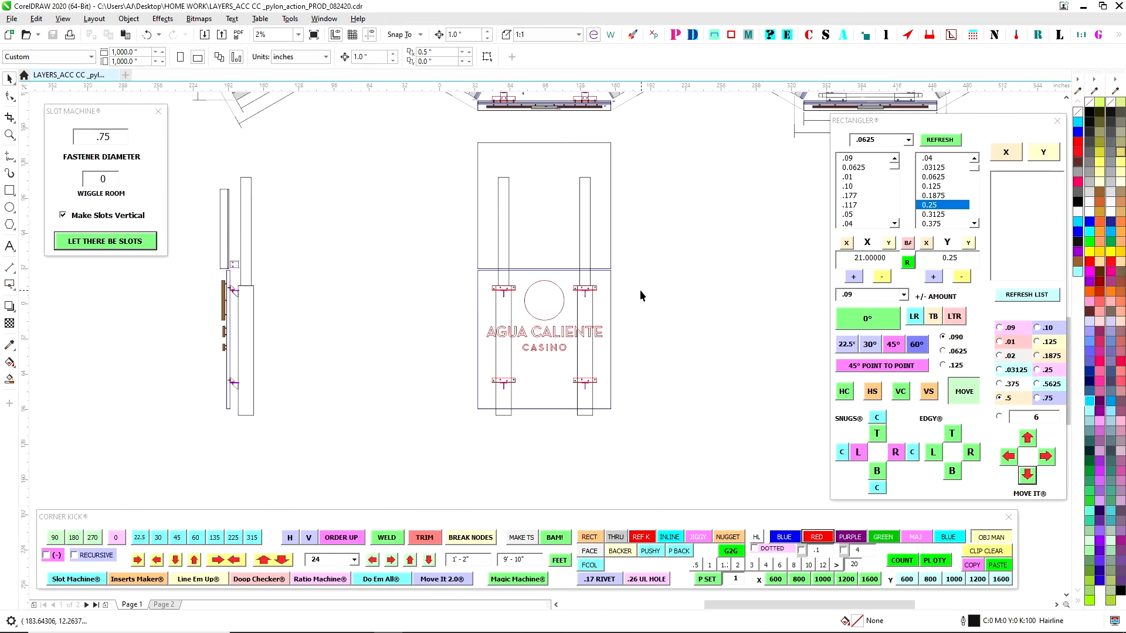
pyautogui.scroll(3, 547, 283)
pyautogui.scroll(-2, 543, 284)
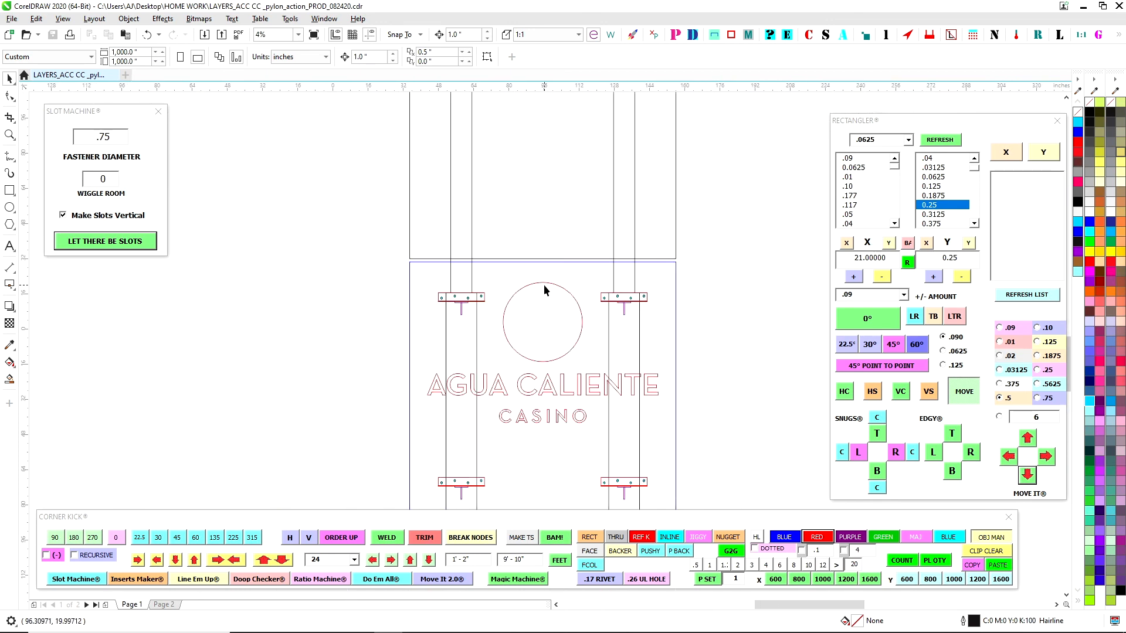